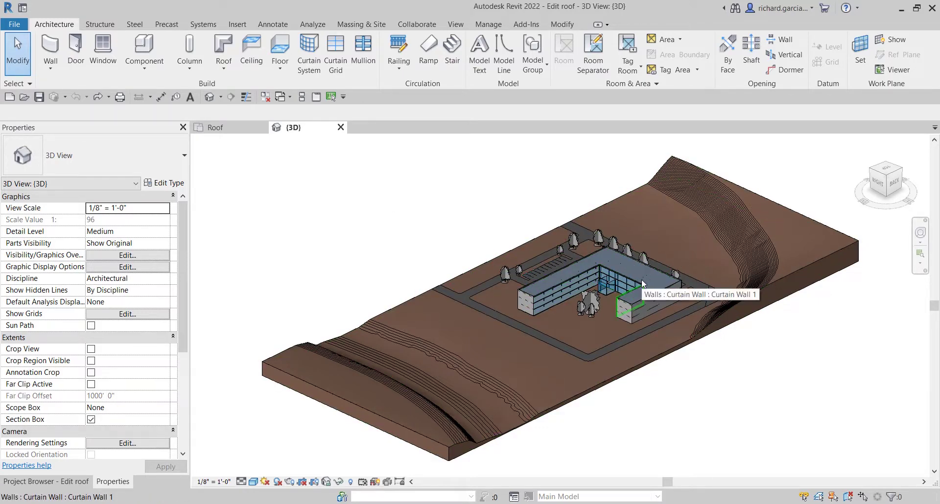
Add a split line about 35'-8" long across the roof, from the inner courtyard corner to the opposite outer edge.
{"action": "scroll", "coordinate": [643, 283], "scroll_direction": "up", "scroll_amount": 5}
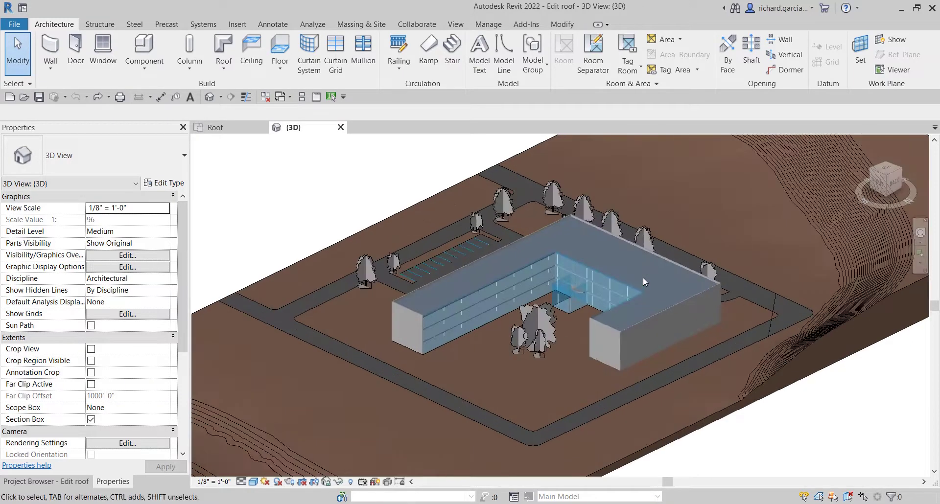
{"action": "middle_click_drag", "start_coordinate": [642, 277], "coordinate": [672, 291]}
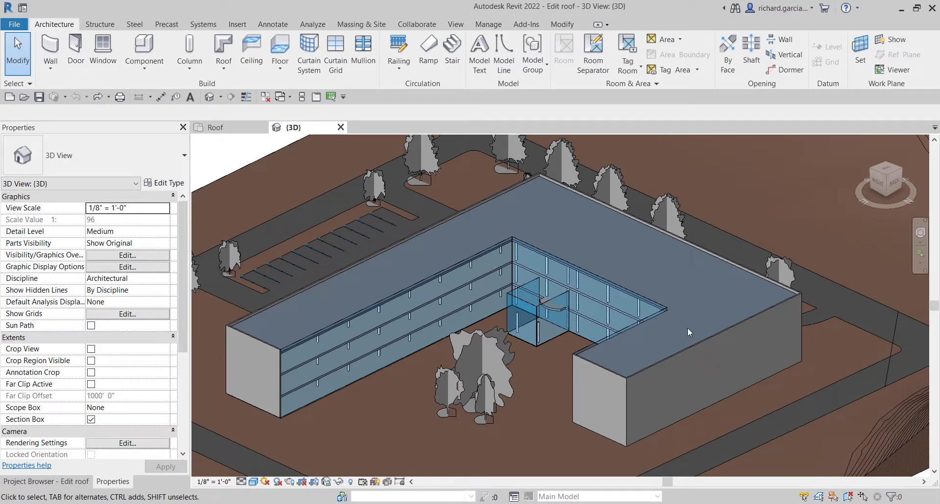
{"action": "scroll", "coordinate": [671, 334], "scroll_direction": "up", "scroll_amount": 5}
{"action": "left_click", "coordinate": [653, 302]}
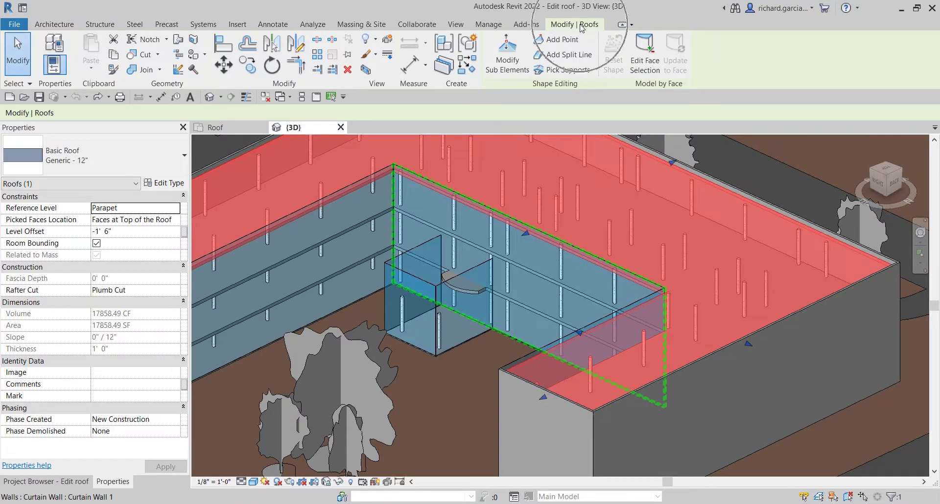
{"action": "left_click", "coordinate": [566, 58]}
{"action": "scroll", "coordinate": [682, 307], "scroll_direction": "up", "scroll_amount": 5}
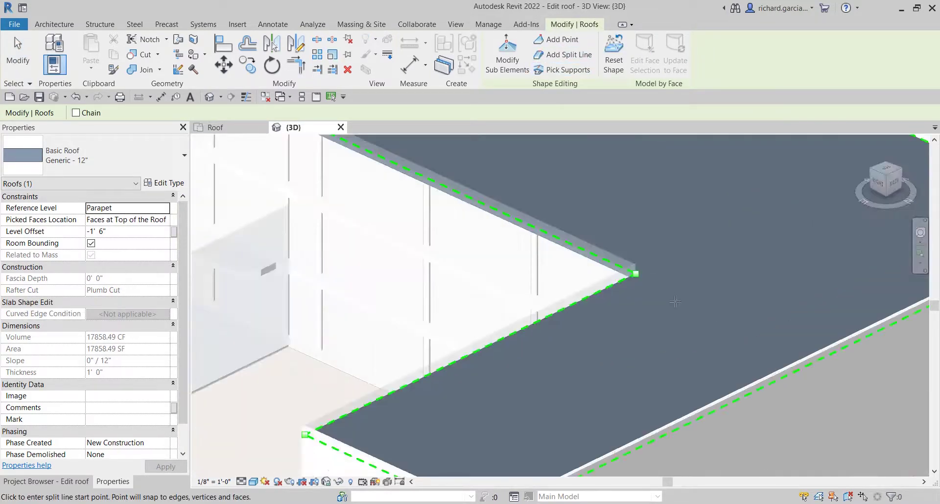
{"action": "left_click", "coordinate": [635, 273]}
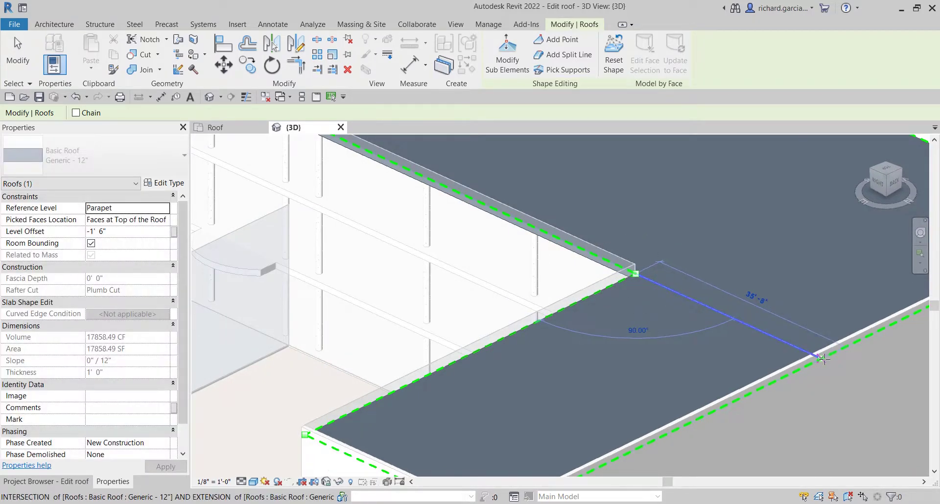
{"action": "left_click", "coordinate": [823, 359]}
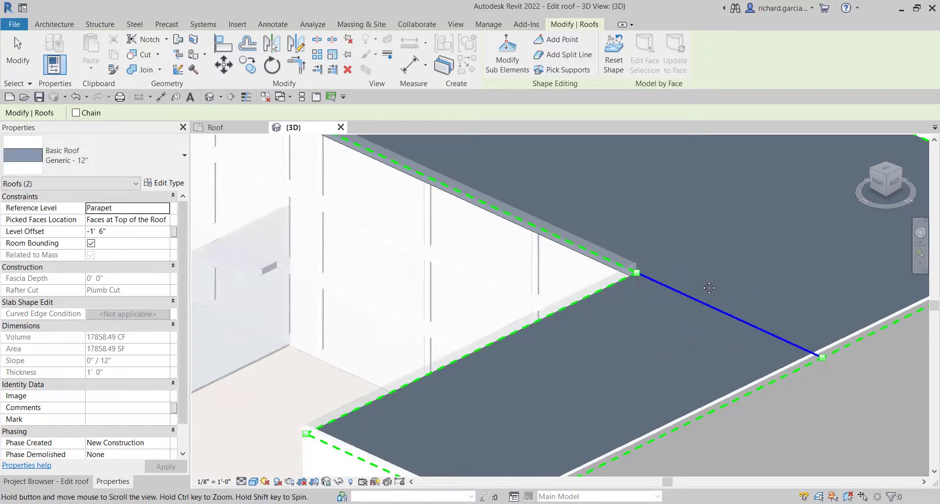
Add a reshaping point at 0' 0" relative elevation near the middle of the short wing's roof section.
{"action": "middle_click_drag", "start_coordinate": [686, 342], "coordinate": [723, 260]}
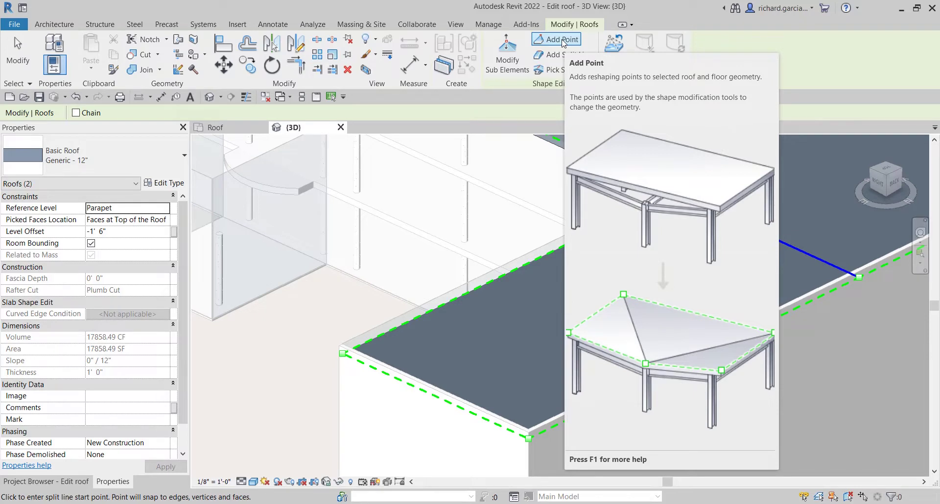
{"action": "left_click", "coordinate": [562, 41]}
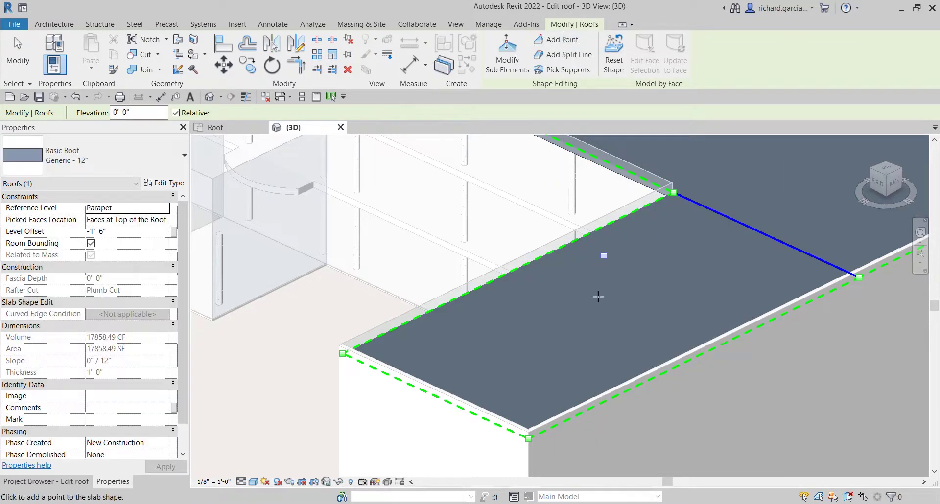
{"action": "middle_click_drag", "start_coordinate": [585, 309], "coordinate": [601, 367], "text": "shift"}
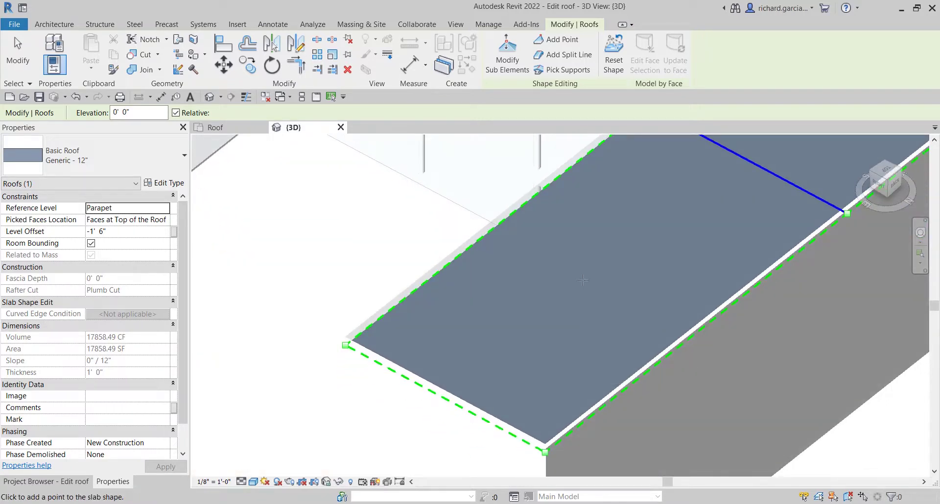
{"action": "middle_click_drag", "start_coordinate": [583, 280], "coordinate": [583, 272], "text": "shift"}
{"action": "left_click", "coordinate": [582, 272]}
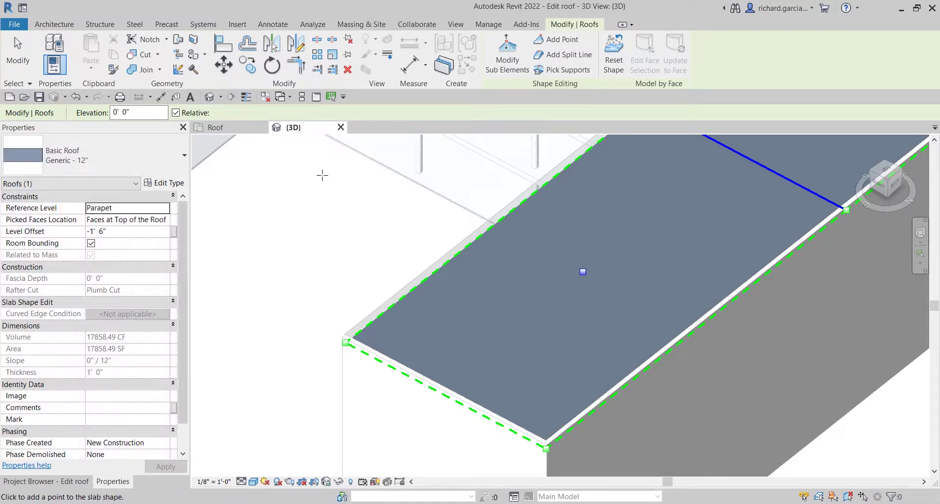
{"action": "left_click", "coordinate": [18, 51]}
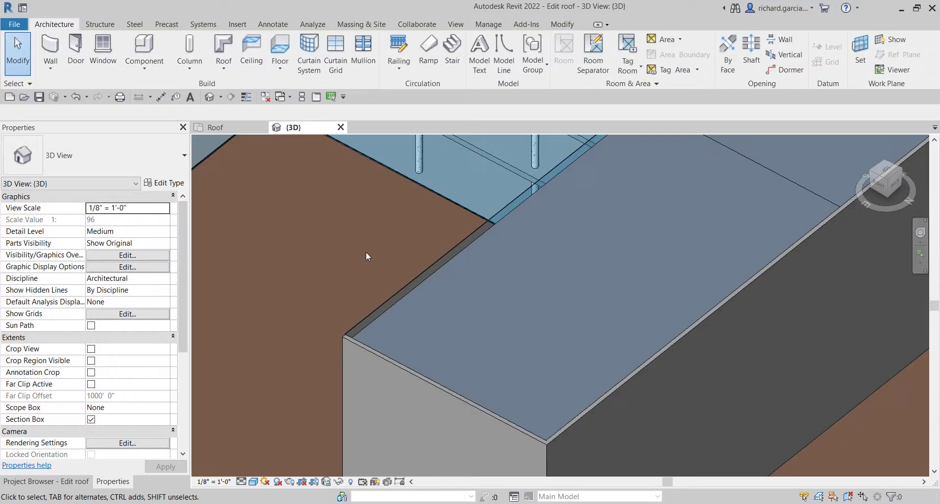
Reselect the reshaped roof and start modifying its sub-elements.
{"action": "scroll", "coordinate": [363, 251], "scroll_direction": "down", "scroll_amount": 2}
{"action": "scroll", "coordinate": [533, 266], "scroll_direction": "up", "scroll_amount": 3}
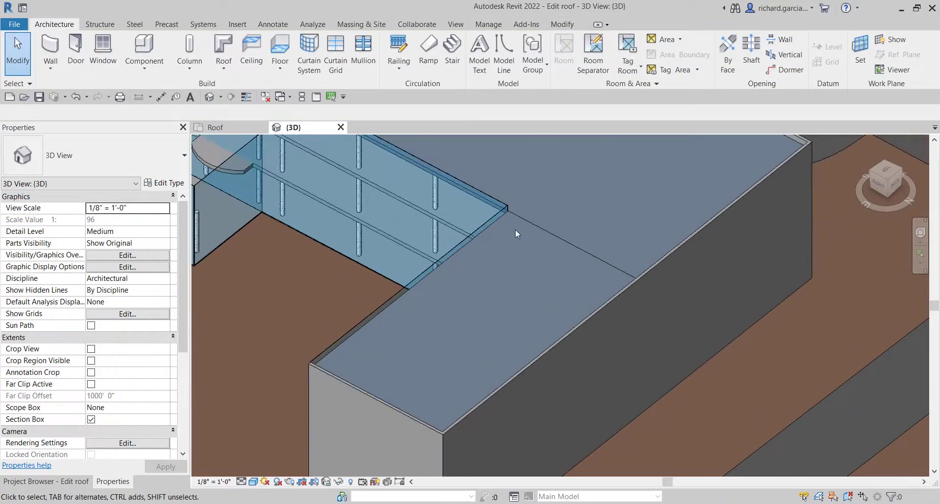
{"action": "key", "text": "Tab"}
{"action": "left_click", "coordinate": [502, 217]}
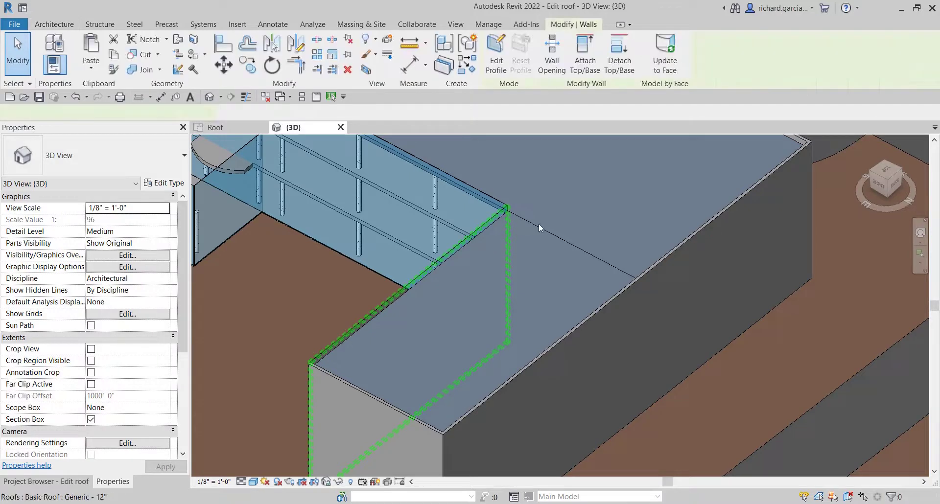
{"action": "key", "text": "Escape"}
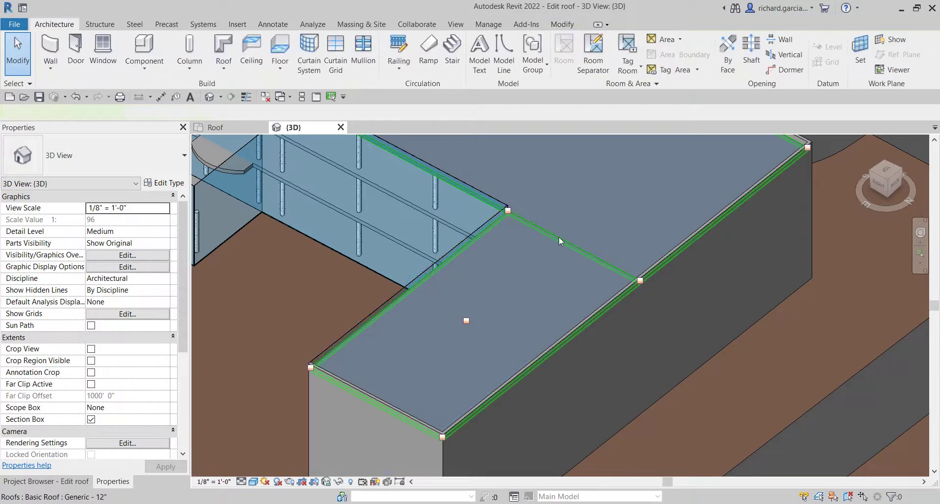
{"action": "left_click", "coordinate": [559, 237]}
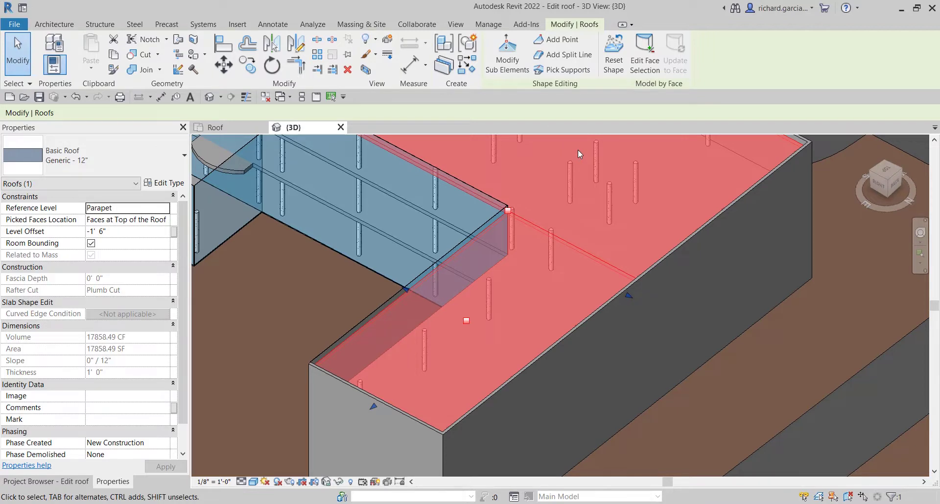
{"action": "left_click", "coordinate": [508, 51]}
Raise the chain of edges around the short wing's roof section, including the split line, to an elevation of 0' 6".
{"action": "middle_click_drag", "start_coordinate": [539, 302], "coordinate": [577, 254]}
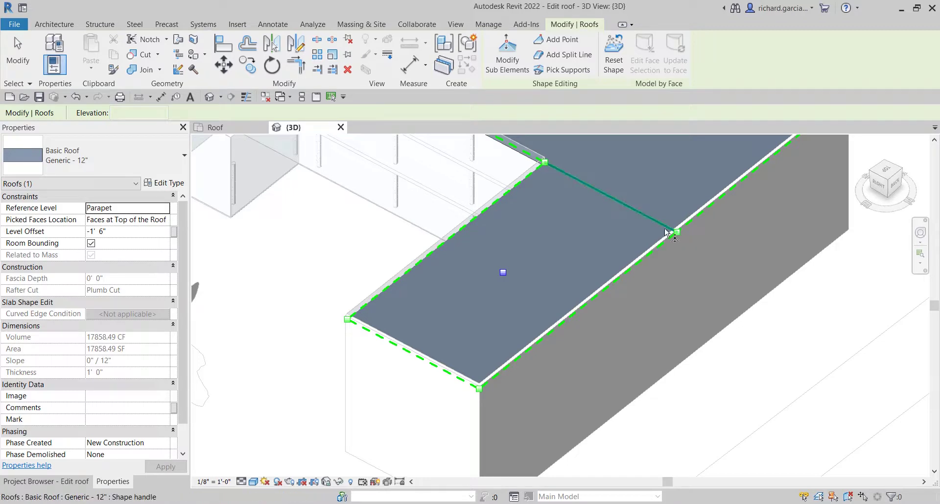
{"action": "left_click", "coordinate": [568, 174]}
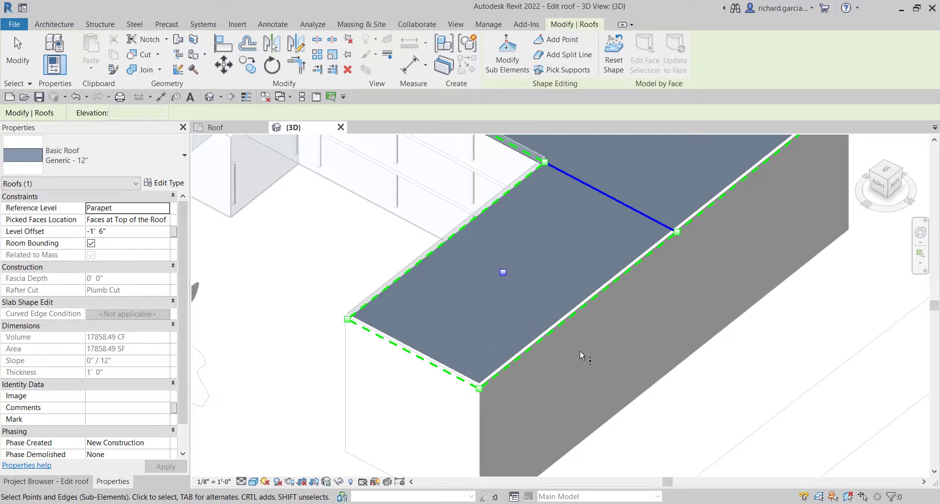
{"action": "scroll", "coordinate": [559, 339], "scroll_direction": "up", "scroll_amount": 2}
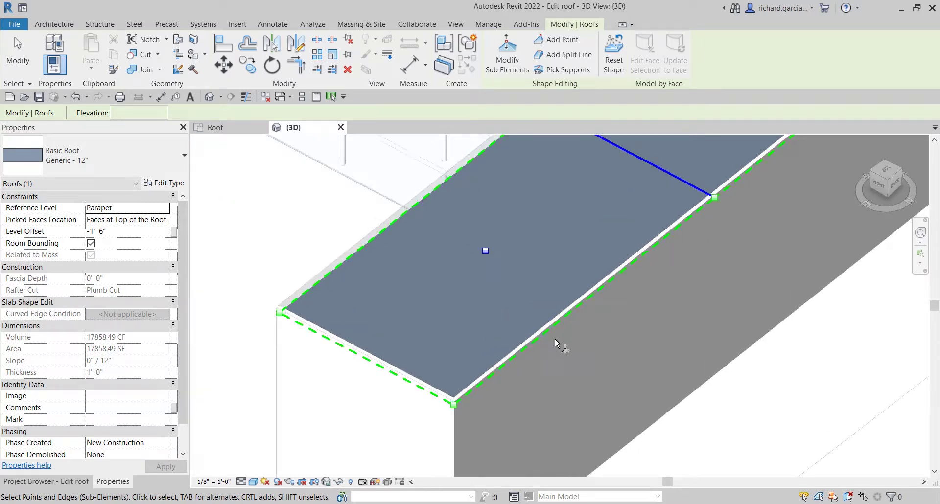
{"action": "middle_click_drag", "start_coordinate": [563, 338], "coordinate": [585, 371]}
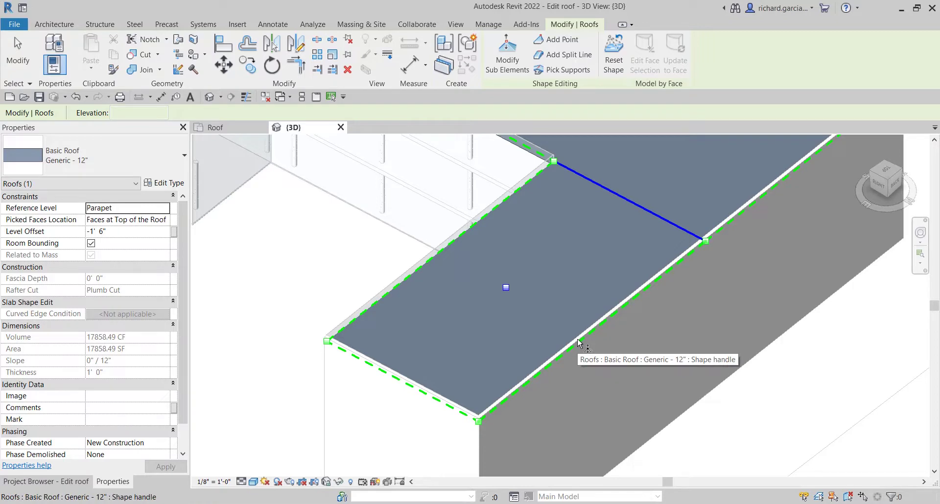
{"action": "key", "text": "Tab"}
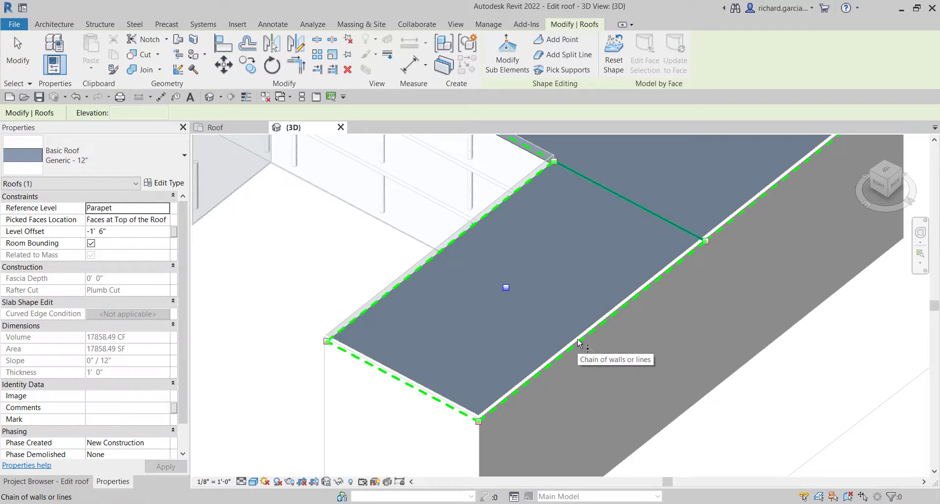
{"action": "left_click", "coordinate": [579, 343]}
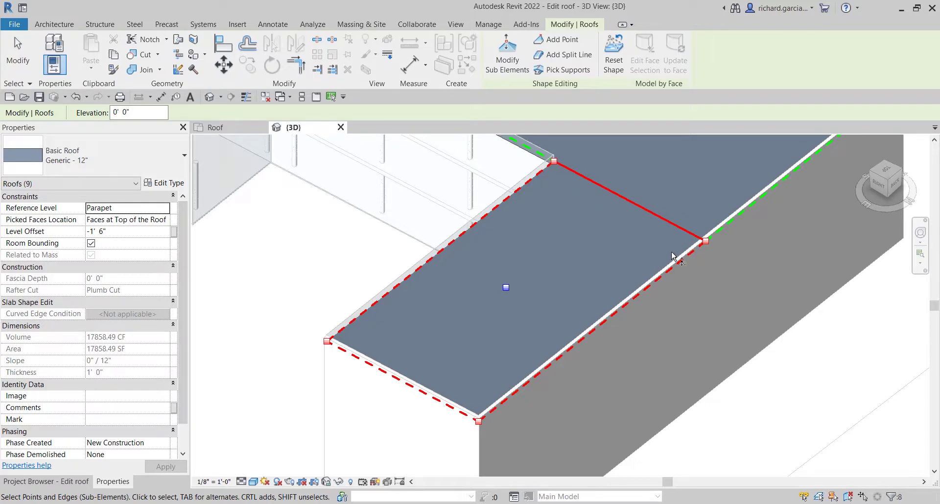
{"action": "left_click", "coordinate": [504, 285]}
{"action": "left_click", "coordinate": [140, 110]}
{"action": "double_click", "coordinate": [153, 112]}
{"action": "type", "text": "6\""}
{"action": "key", "text": "Return"}
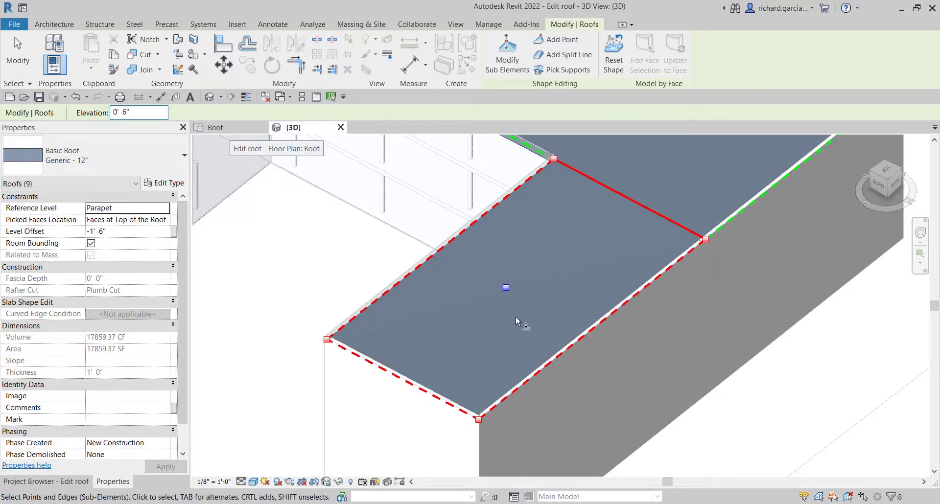
{"action": "middle_click_drag", "start_coordinate": [524, 310], "coordinate": [486, 244], "text": "shift"}
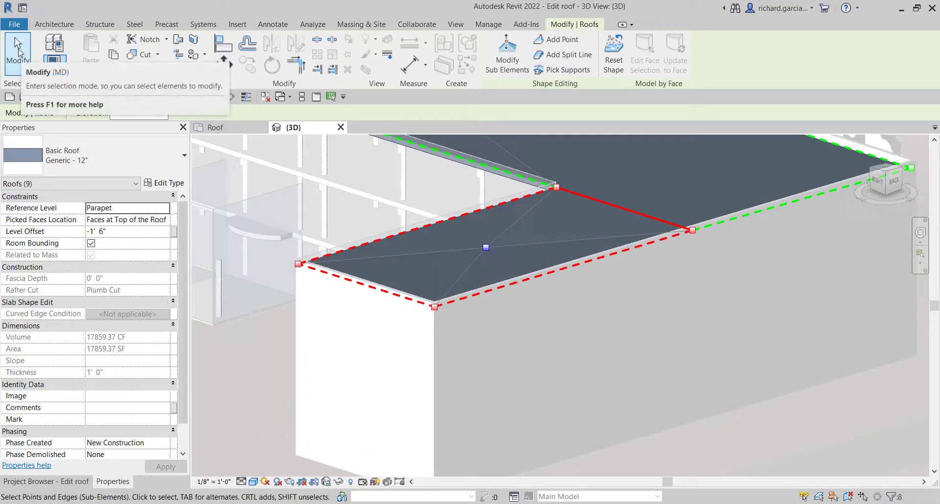
{"action": "left_click", "coordinate": [19, 54]}
Open the Roof floor plan view.
{"action": "scroll", "coordinate": [366, 248], "scroll_direction": "down", "scroll_amount": 3}
{"action": "middle_click_drag", "start_coordinate": [366, 248], "coordinate": [471, 360], "text": "shift"}
{"action": "scroll", "coordinate": [383, 256], "scroll_direction": "up", "scroll_amount": 2}
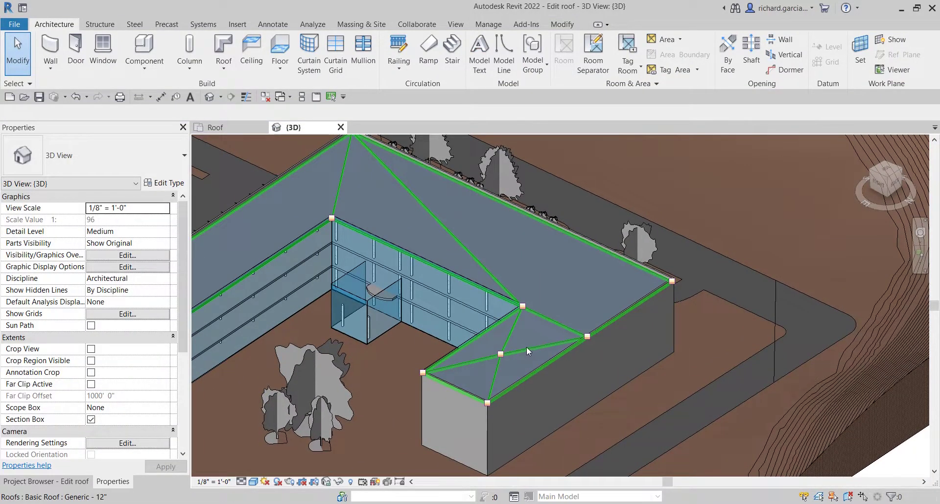
{"action": "middle_click_drag", "start_coordinate": [524, 347], "coordinate": [616, 343]}
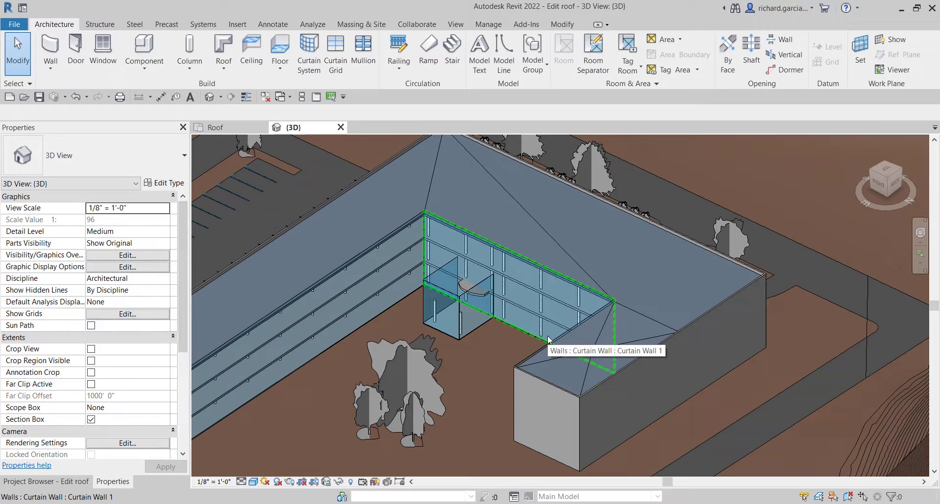
{"action": "left_click", "coordinate": [602, 352]}
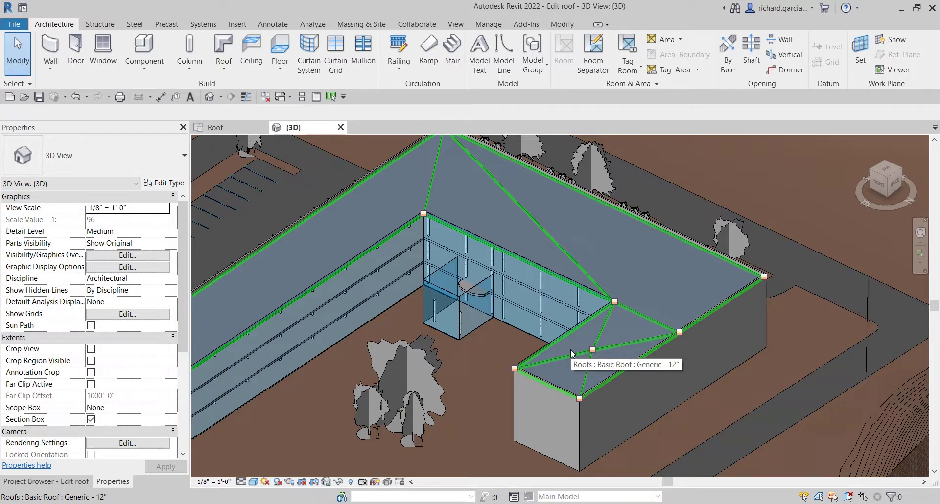
{"action": "mouse_move", "coordinate": [626, 379]}
{"action": "middle_mouse_down"}
{"action": "mouse_move", "coordinate": [686, 356]}
{"action": "mouse_move", "coordinate": [671, 355]}
{"action": "middle_mouse_up"}
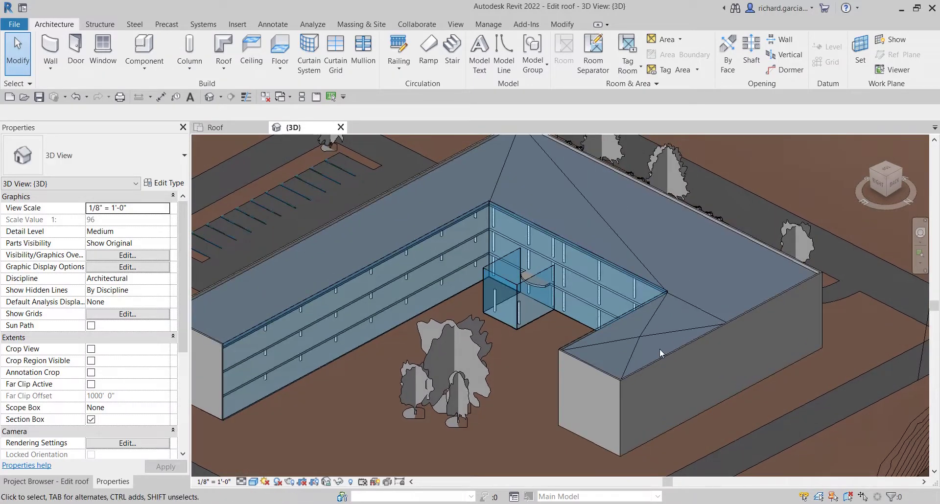
{"action": "left_click", "coordinate": [69, 485]}
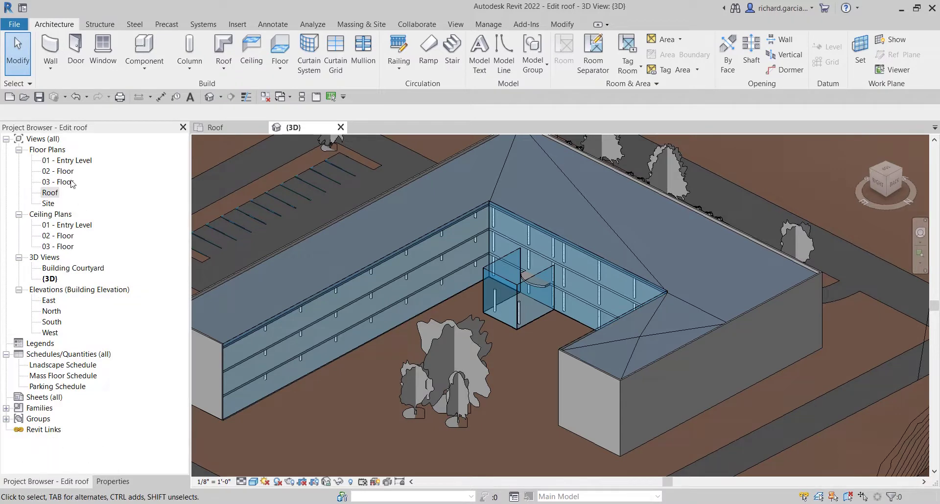
{"action": "double_click", "coordinate": [50, 196]}
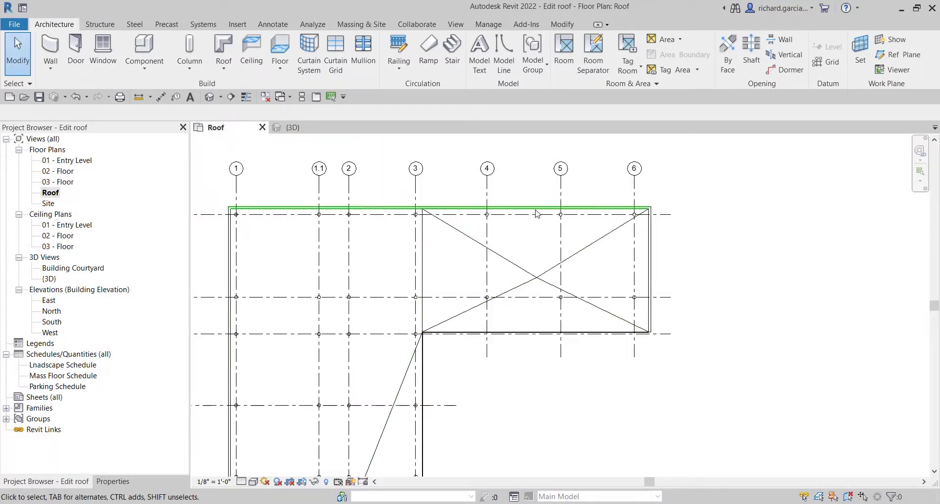
Draw a vertical section through the short wing between grids 4 and 5, with its depth reduced to just beyond the end wall.
{"action": "left_click", "coordinate": [231, 98]}
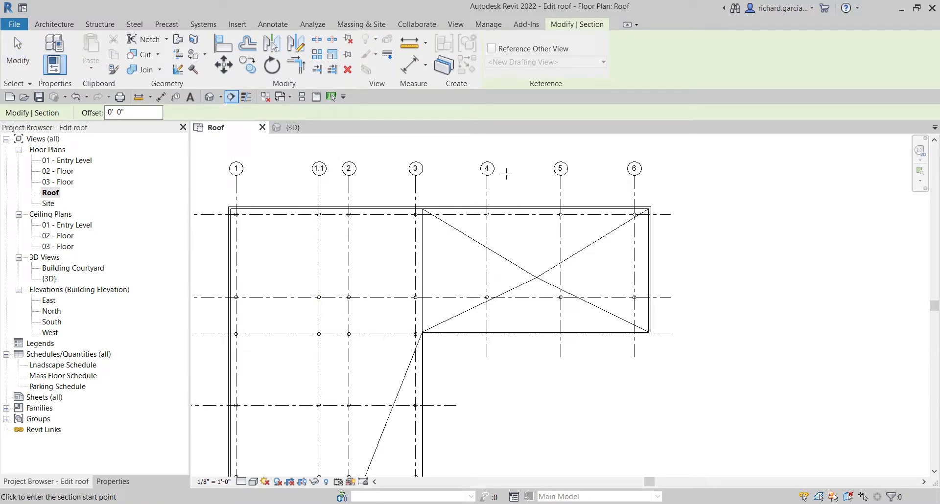
{"action": "left_click", "coordinate": [506, 174]}
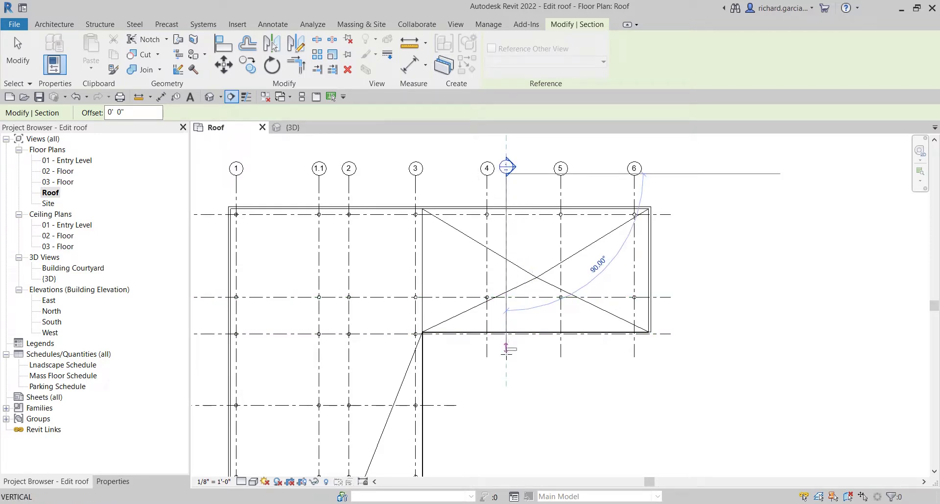
{"action": "left_click", "coordinate": [506, 355]}
{"action": "scroll", "coordinate": [534, 349], "scroll_direction": "down", "scroll_amount": 2}
{"action": "left_click_drag", "start_coordinate": [794, 299], "coordinate": [606, 300]}
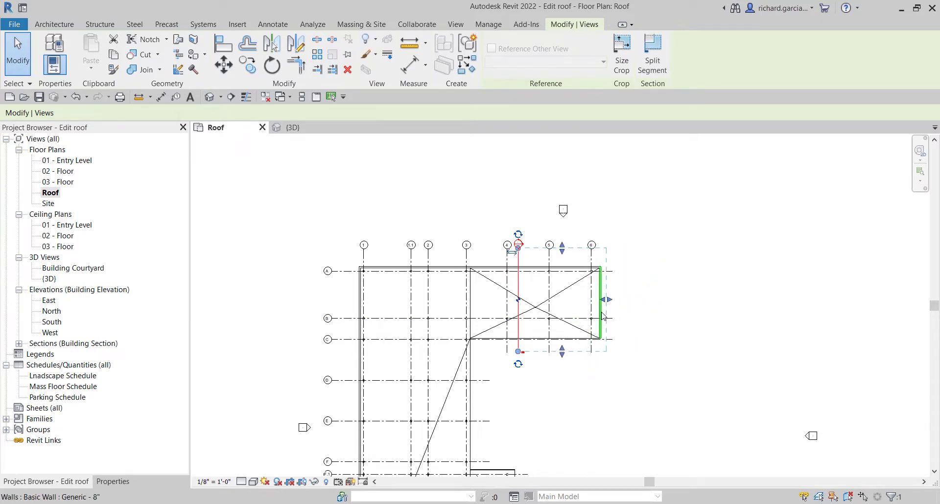
{"action": "left_click", "coordinate": [18, 52]}
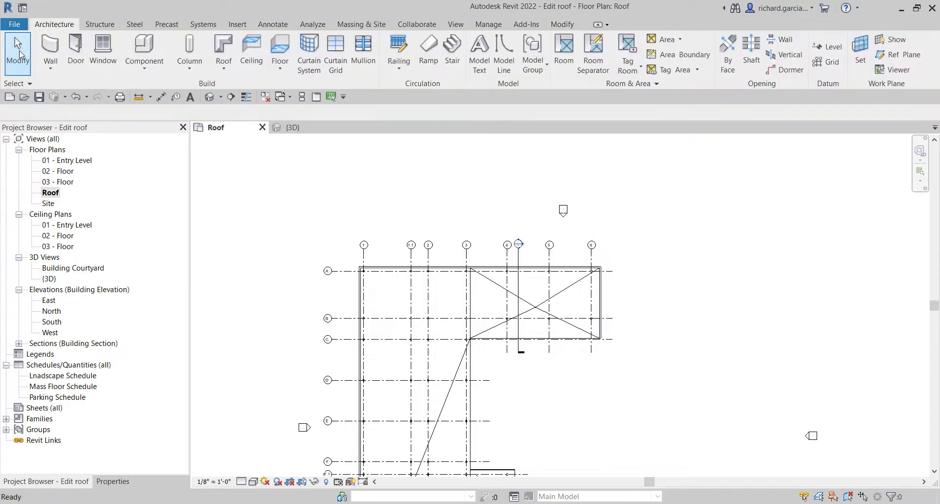
Open the view of the new section between grids 4 and 5 and examine the roof's sloped profile.
{"action": "scroll", "coordinate": [505, 327], "scroll_direction": "up", "scroll_amount": 3}
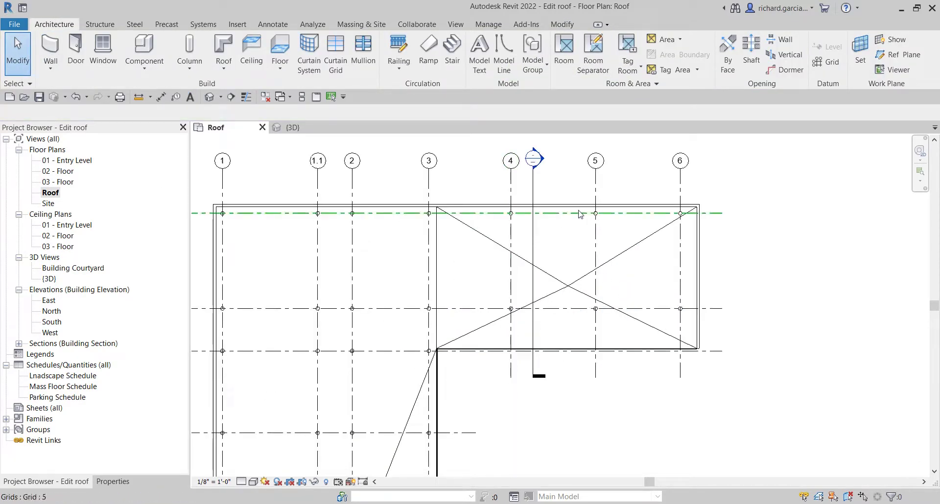
{"action": "double_click", "coordinate": [534, 159]}
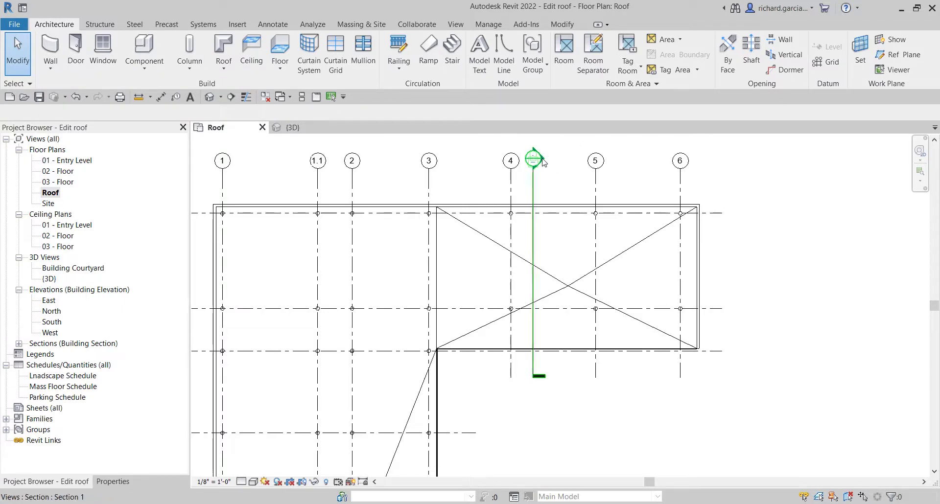
{"action": "double_click", "coordinate": [542, 161]}
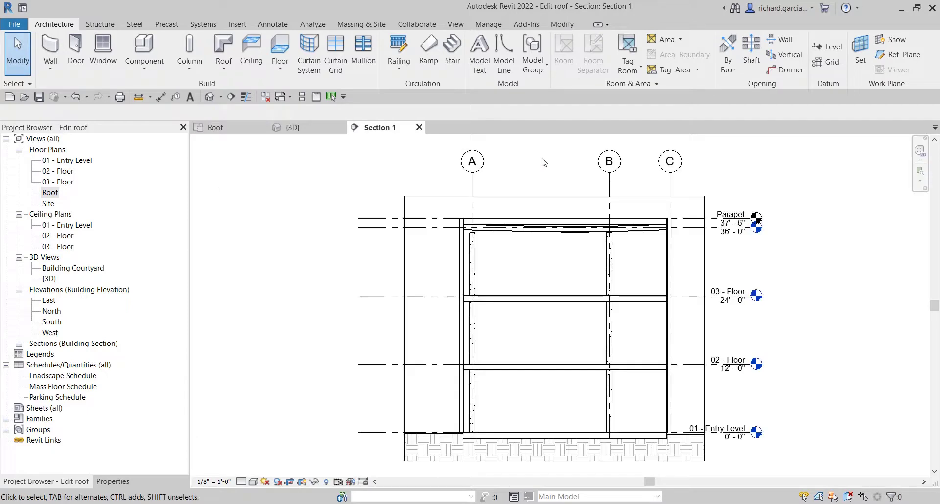
{"action": "scroll", "coordinate": [569, 224], "scroll_direction": "up", "scroll_amount": 4}
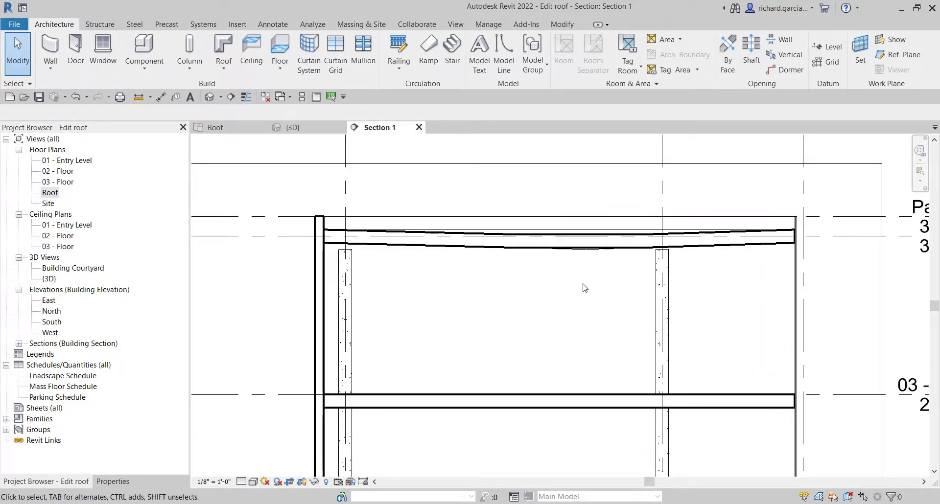
{"action": "middle_click_drag", "start_coordinate": [598, 267], "coordinate": [608, 282]}
{"action": "left_click", "coordinate": [434, 258]}
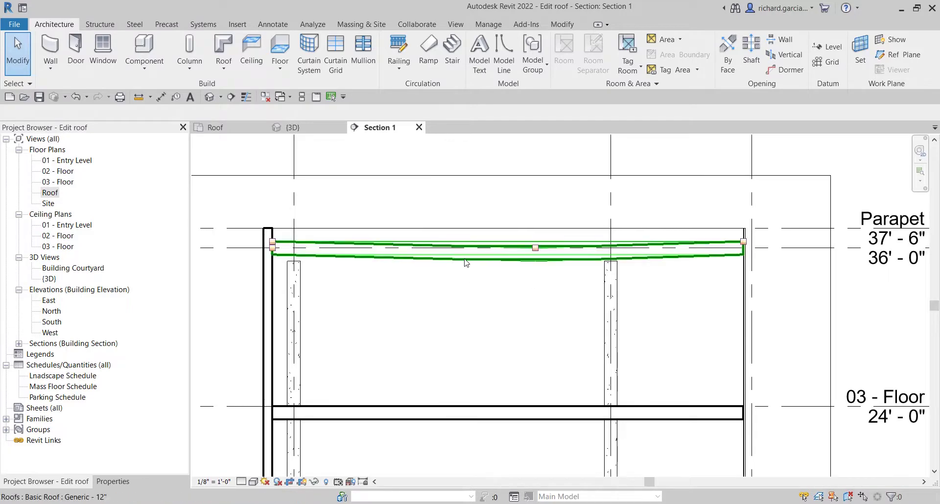
{"action": "scroll", "coordinate": [466, 264], "scroll_direction": "up", "scroll_amount": 1}
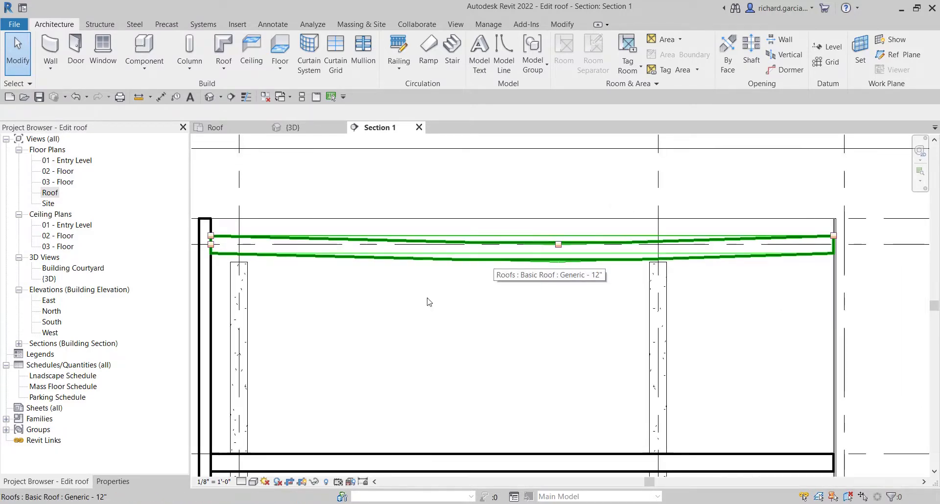
Set the section view's detail level to Fine.
{"action": "left_click", "coordinate": [281, 435]}
{"action": "left_click", "coordinate": [264, 462]}
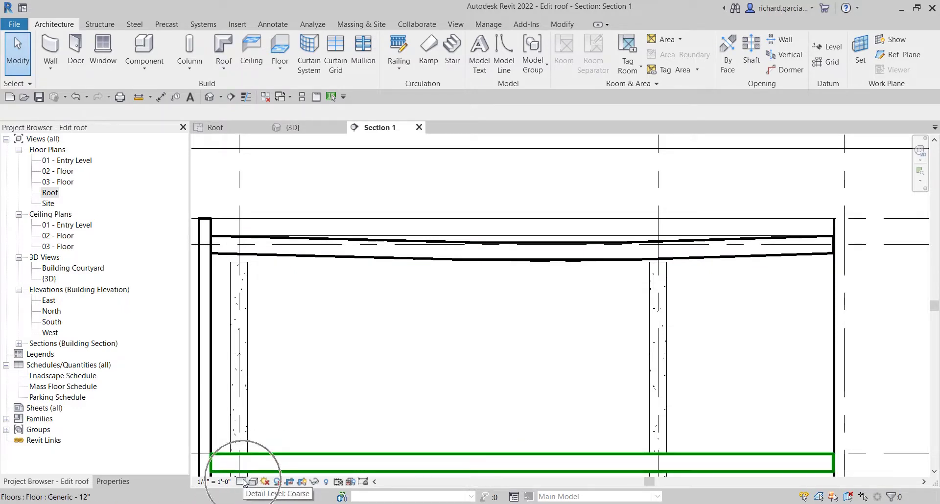
{"action": "left_click", "coordinate": [242, 481]}
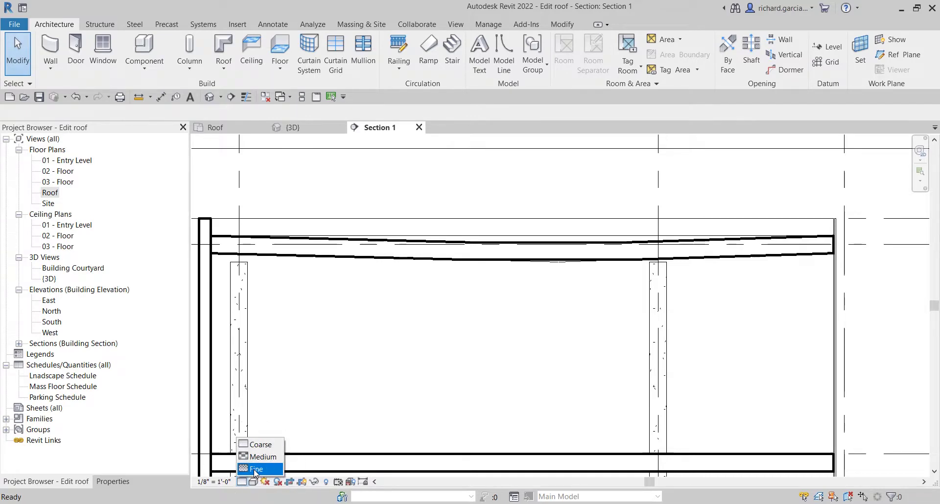
{"action": "left_click", "coordinate": [255, 470]}
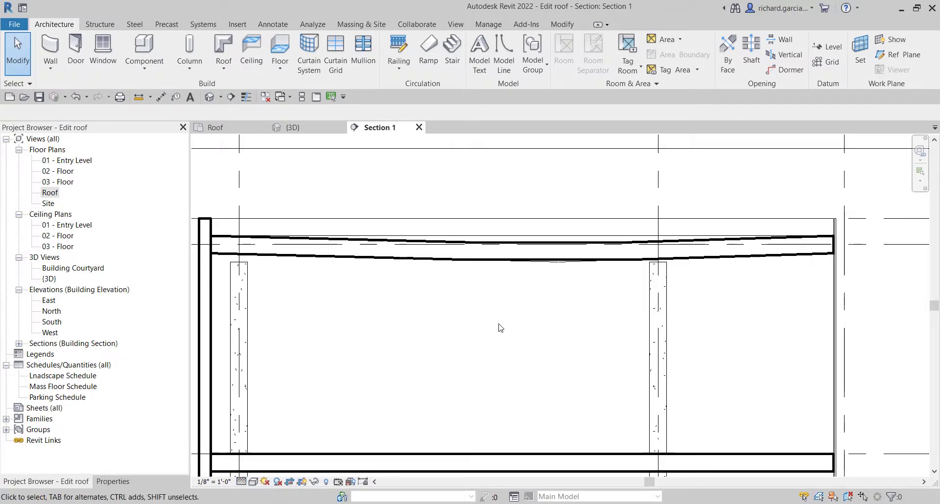
Change the sloped roof's type to Steel Truss - Insulation on Metal Deck - EPDM.
{"action": "left_click", "coordinate": [480, 251]}
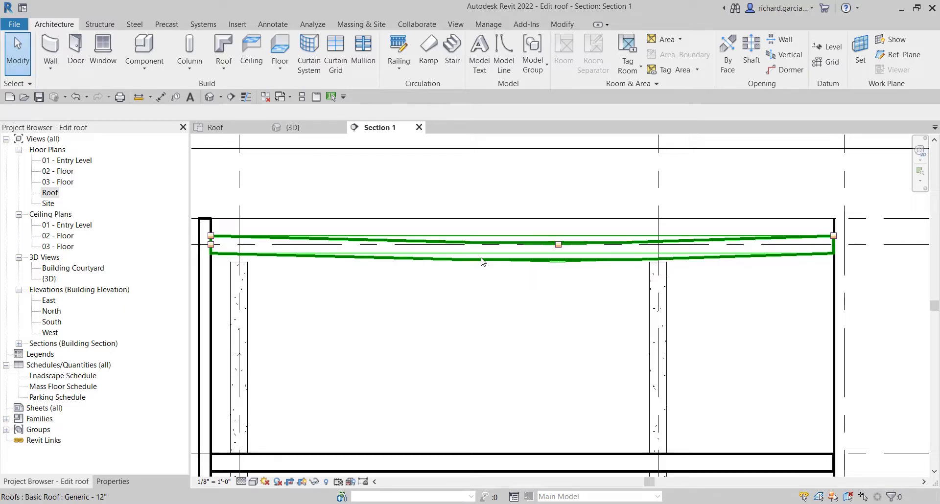
{"action": "left_click", "coordinate": [482, 261]}
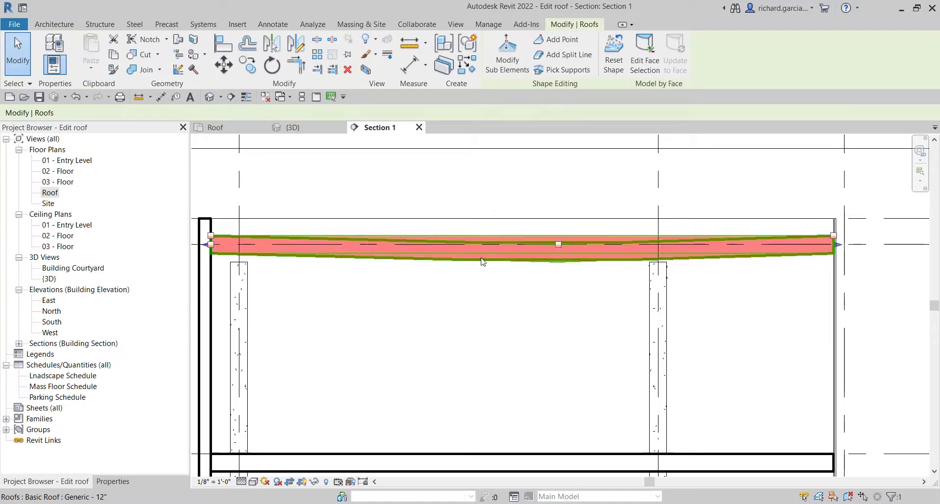
{"action": "left_click", "coordinate": [114, 482]}
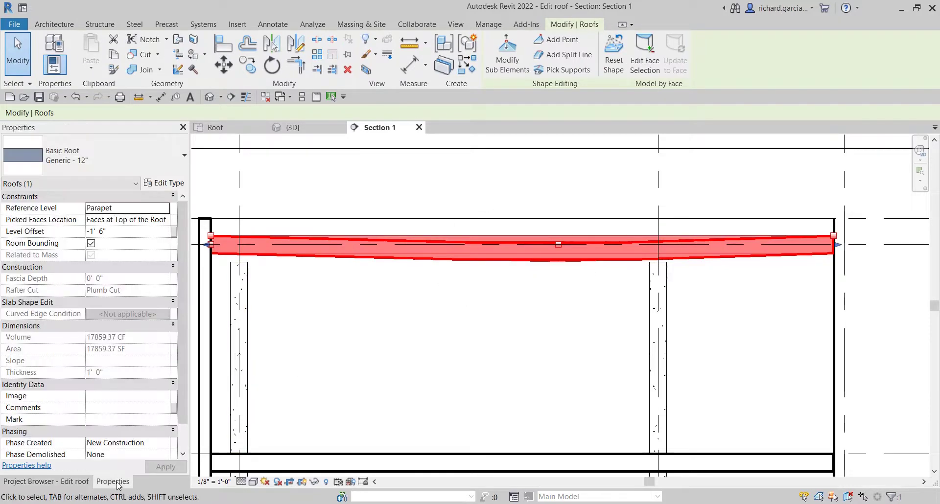
{"action": "left_click", "coordinate": [168, 185]}
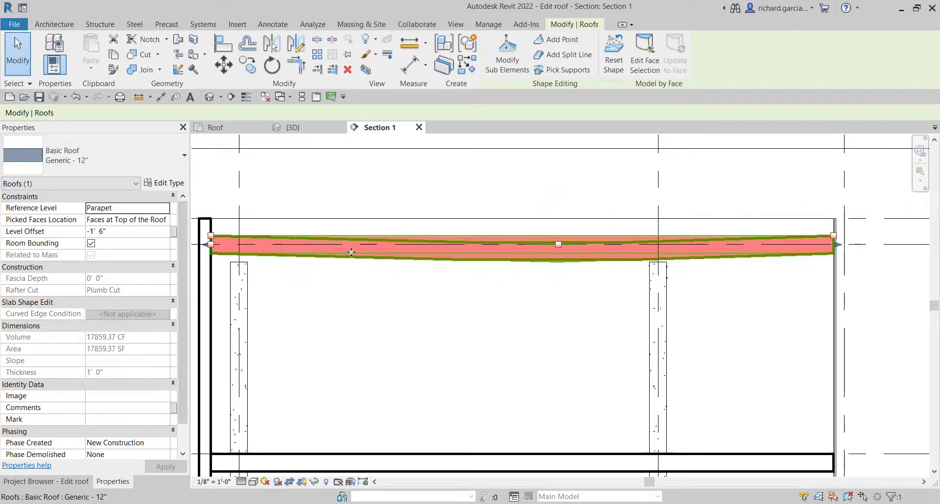
{"action": "left_click", "coordinate": [167, 160]}
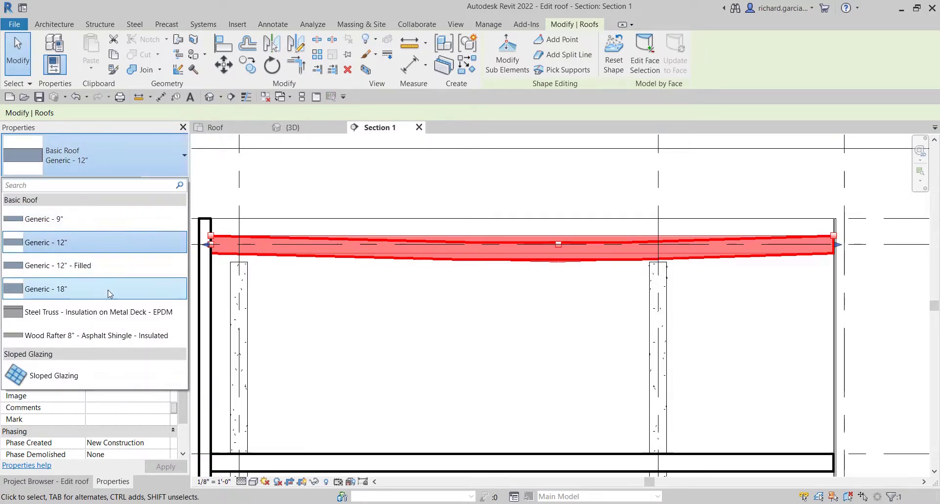
{"action": "mouse_move", "coordinate": [101, 318]}
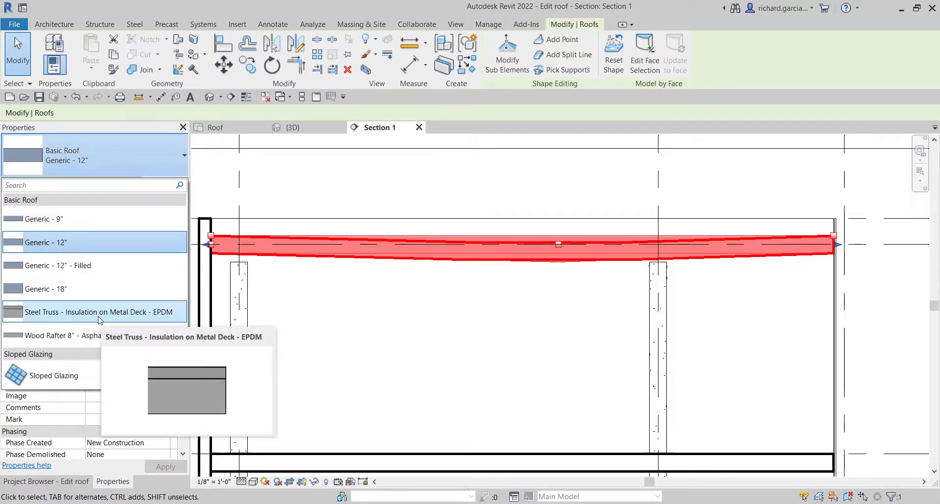
{"action": "left_click", "coordinate": [100, 318]}
{"action": "left_click", "coordinate": [101, 319]}
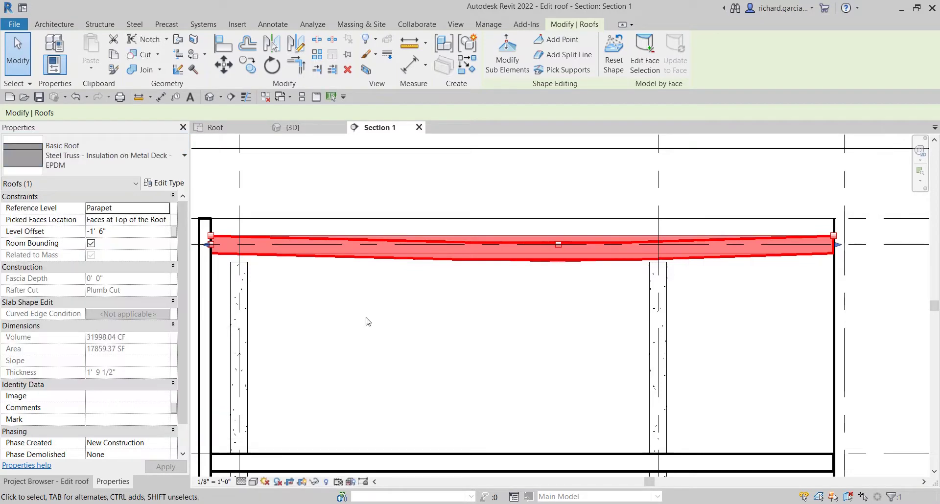
{"action": "left_click", "coordinate": [380, 315]}
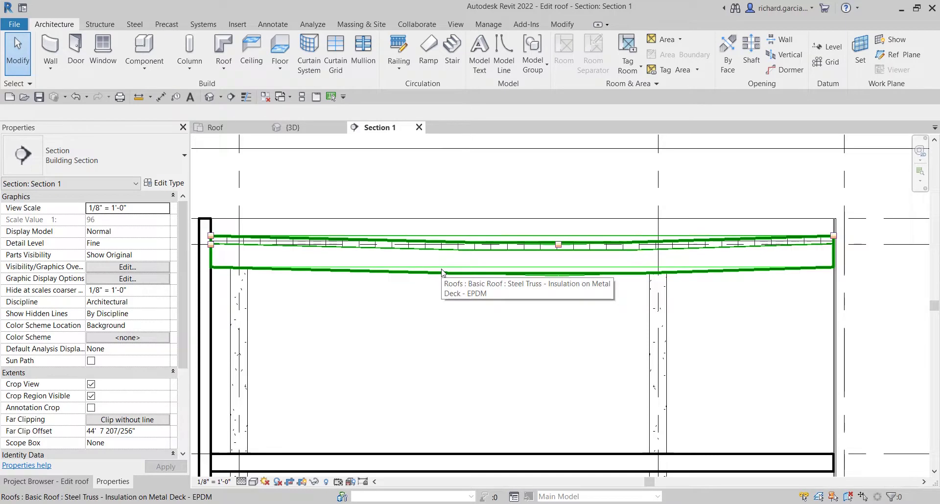
Duplicate the roof's current type under the name "Concrete Deck - Tapered Insulation".
{"action": "left_click", "coordinate": [415, 251]}
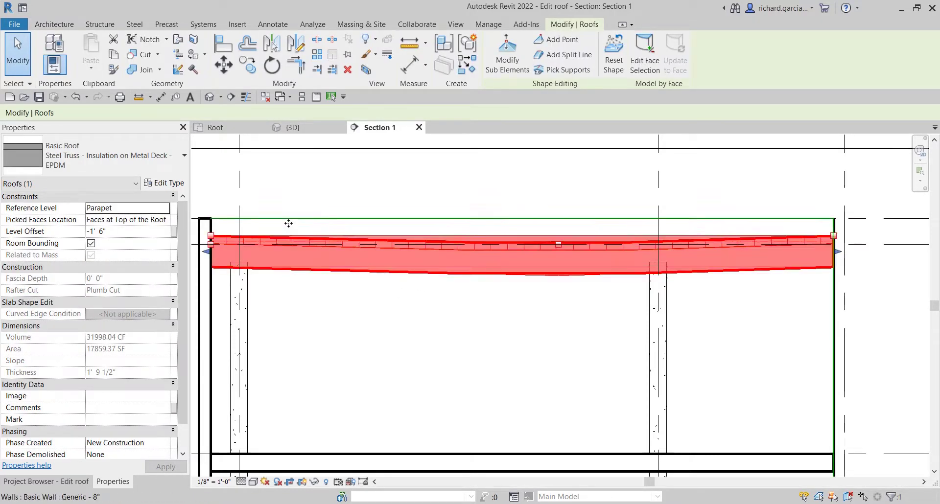
{"action": "left_click", "coordinate": [166, 184]}
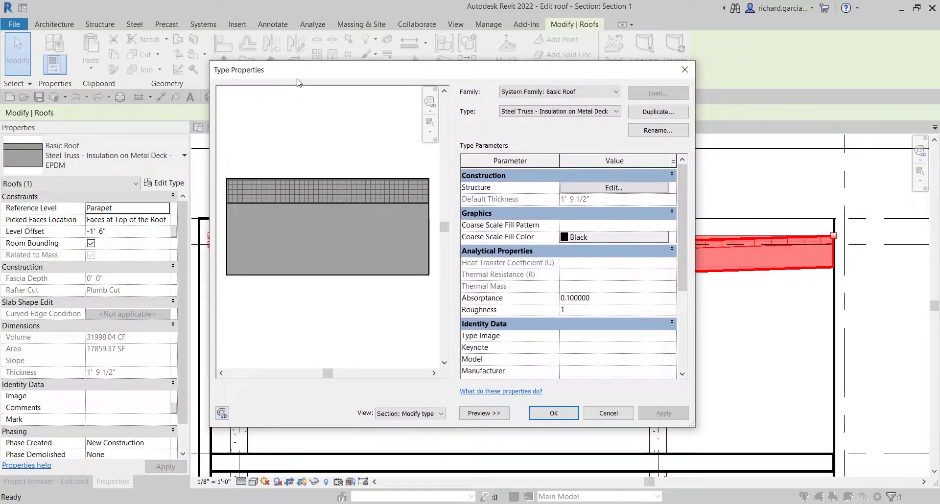
{"action": "left_click", "coordinate": [272, 77]}
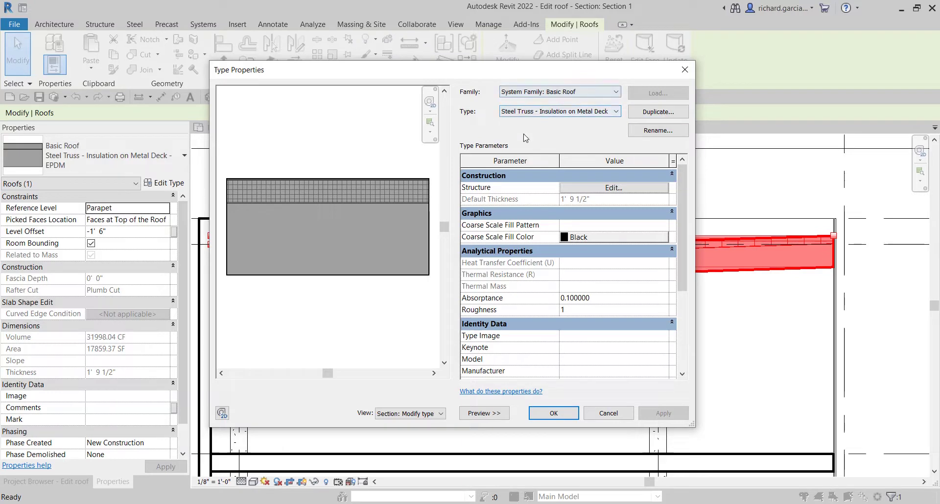
{"action": "left_click", "coordinate": [549, 114]}
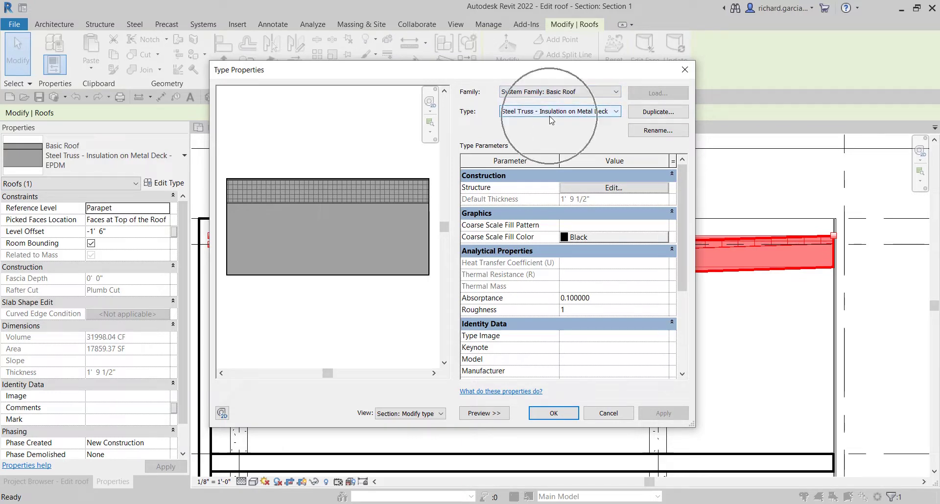
{"action": "left_click", "coordinate": [657, 112]}
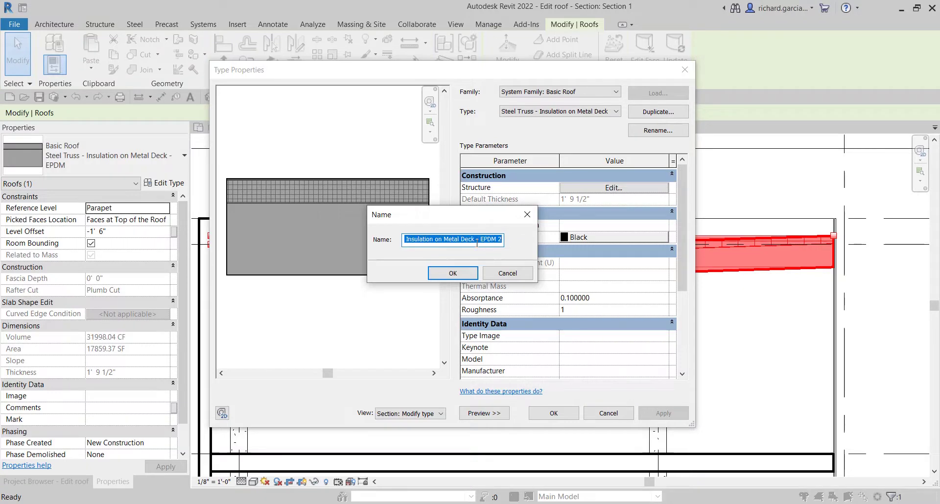
{"action": "type", "text": "C"}
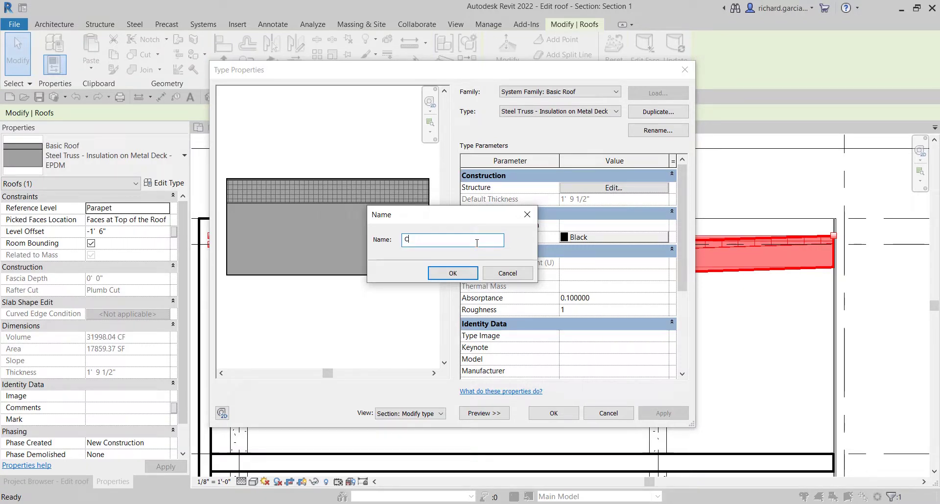
{"action": "type", "text": "oncrete Deck - Tapered Ins"}
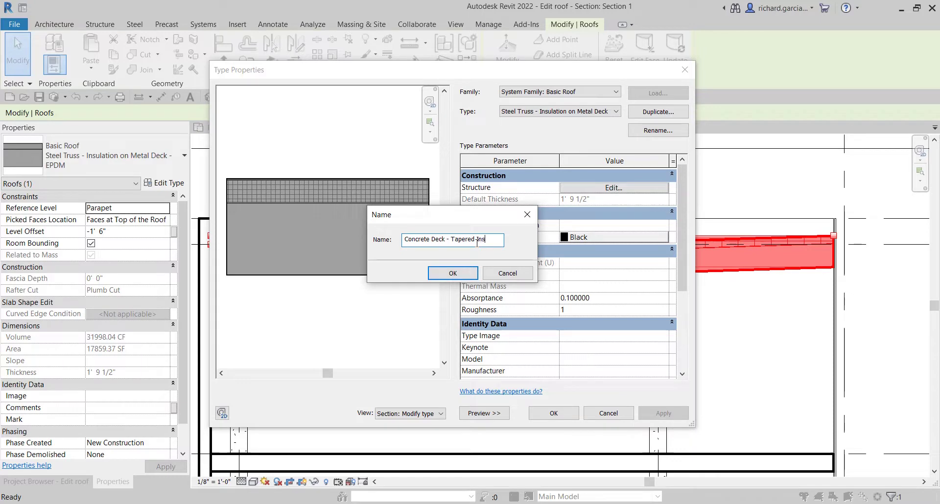
{"action": "type", "text": "ulation"}
{"action": "left_click", "coordinate": [453, 273]}
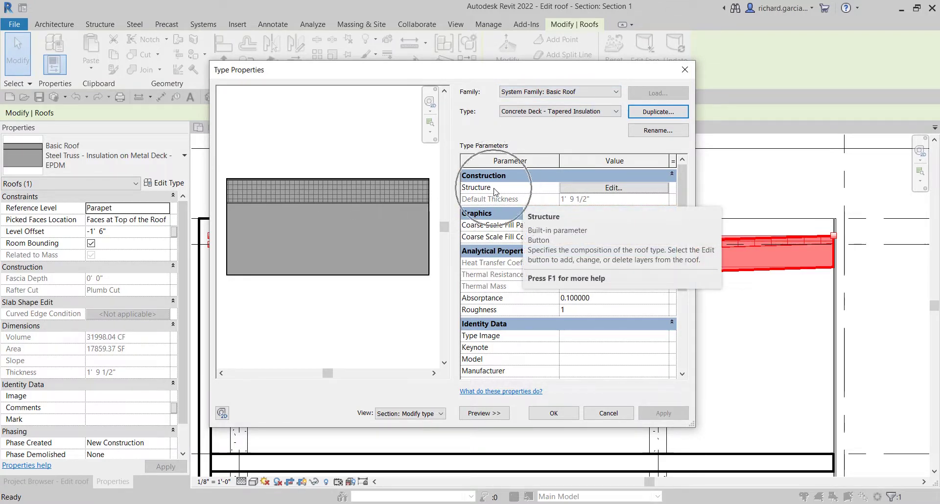
Open the new roof type's structure for editing and delete its metal deck layer.
{"action": "left_click", "coordinate": [613, 188]}
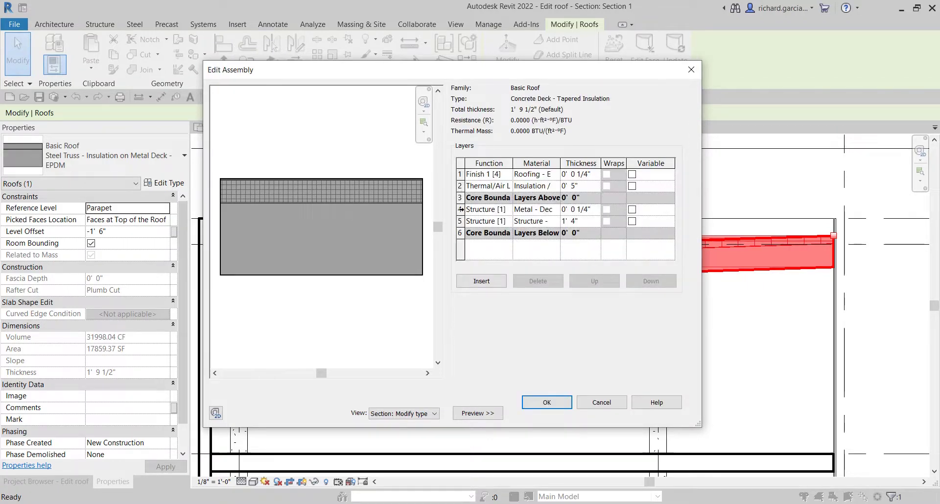
{"action": "left_click", "coordinate": [461, 209]}
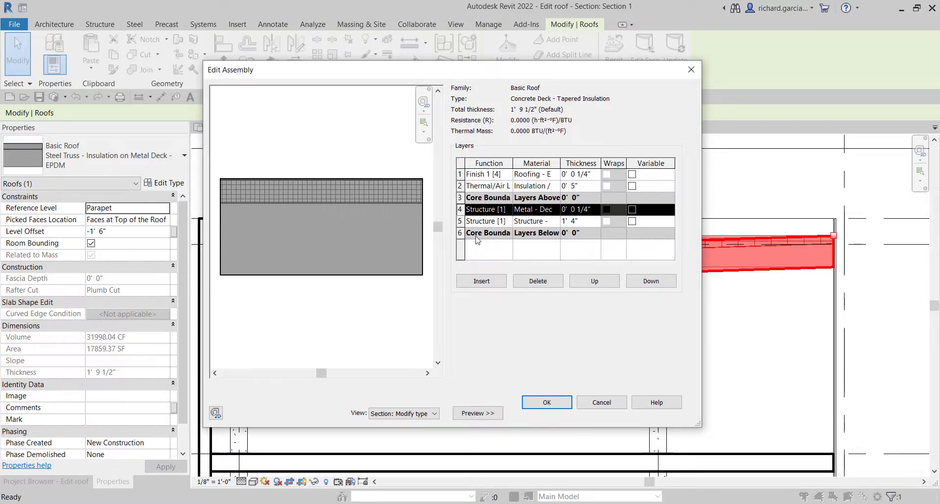
{"action": "left_click", "coordinate": [538, 283]}
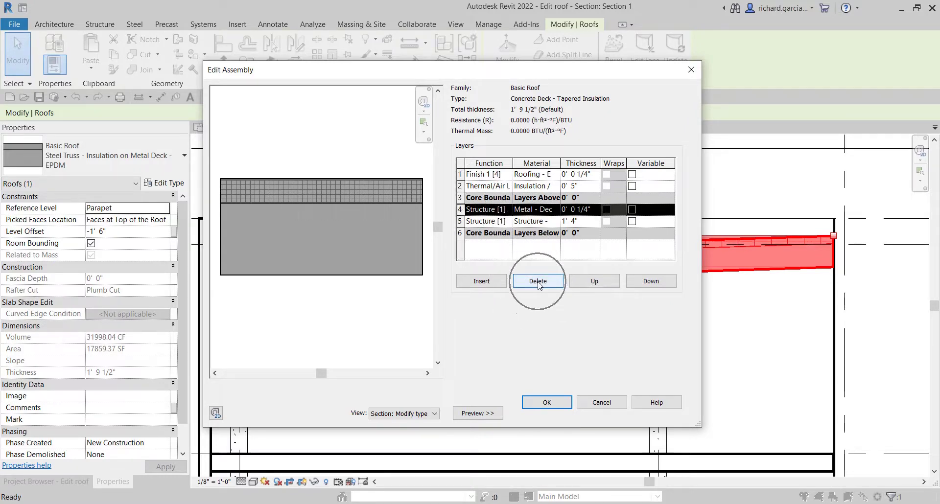
{"action": "left_click", "coordinate": [380, 205]}
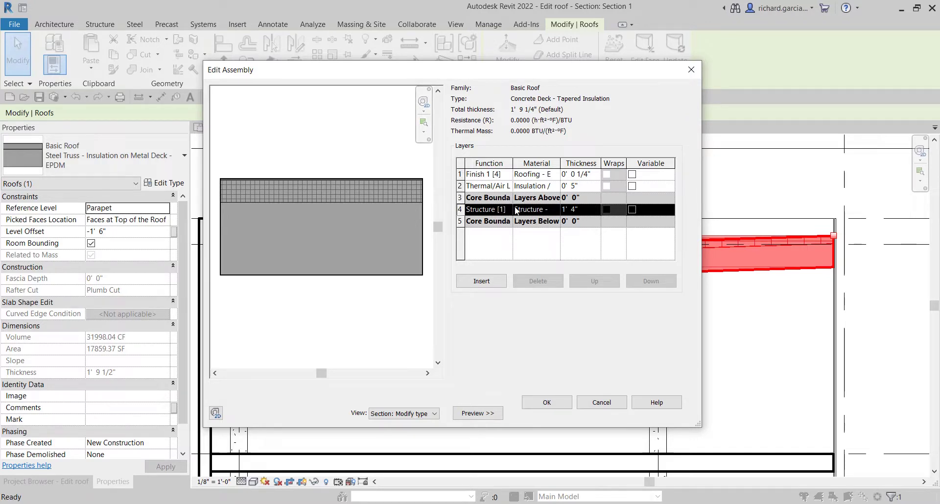
Assign the Concrete - Precast Concrete material to the remaining structure layer and widen the layer table's Function column.
{"action": "left_click", "coordinate": [459, 211]}
{"action": "left_click", "coordinate": [526, 215]}
{"action": "left_click", "coordinate": [555, 209]}
{"action": "left_click", "coordinate": [555, 210]}
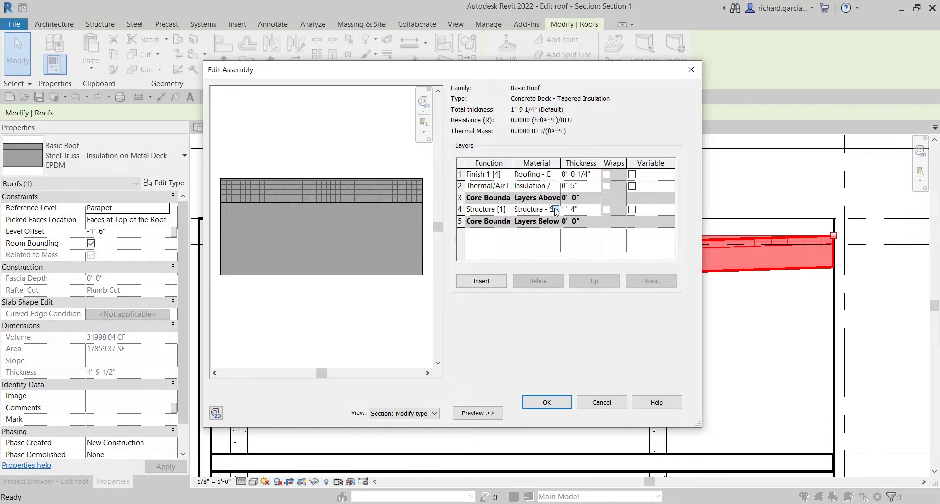
{"action": "left_click", "coordinate": [312, 86]}
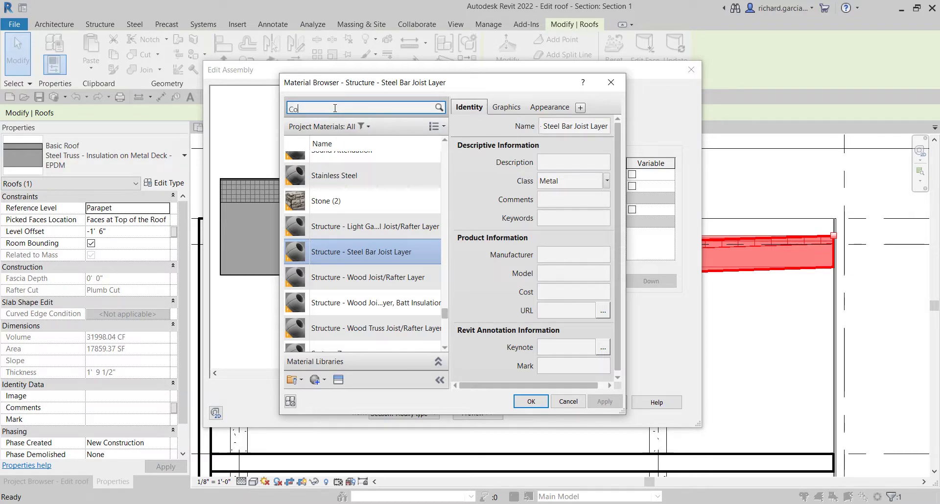
{"action": "left_click", "coordinate": [335, 108]}
{"action": "type", "text": "Concrete"}
{"action": "key", "text": "Return"}
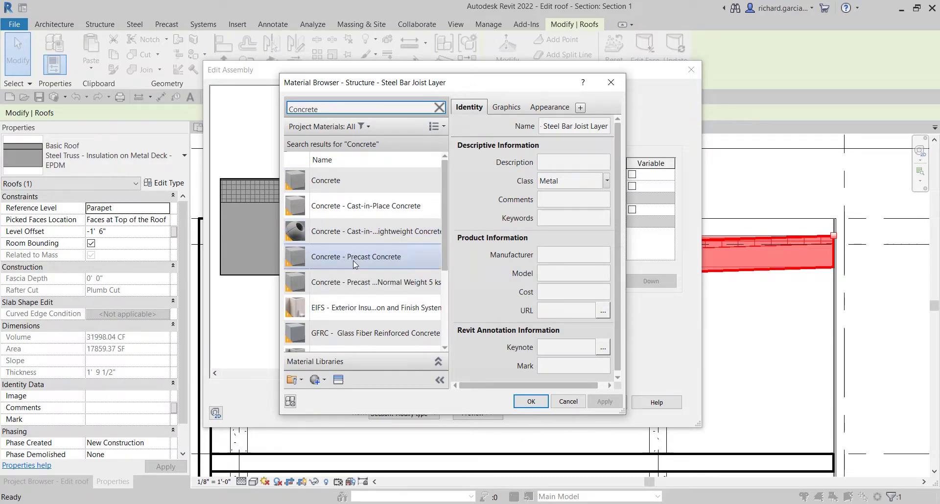
{"action": "left_click", "coordinate": [353, 260]}
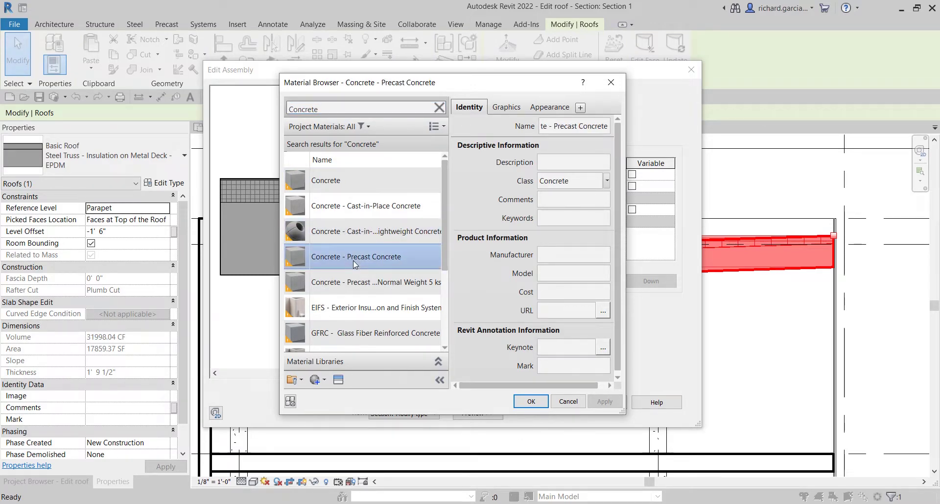
{"action": "left_click", "coordinate": [531, 401]}
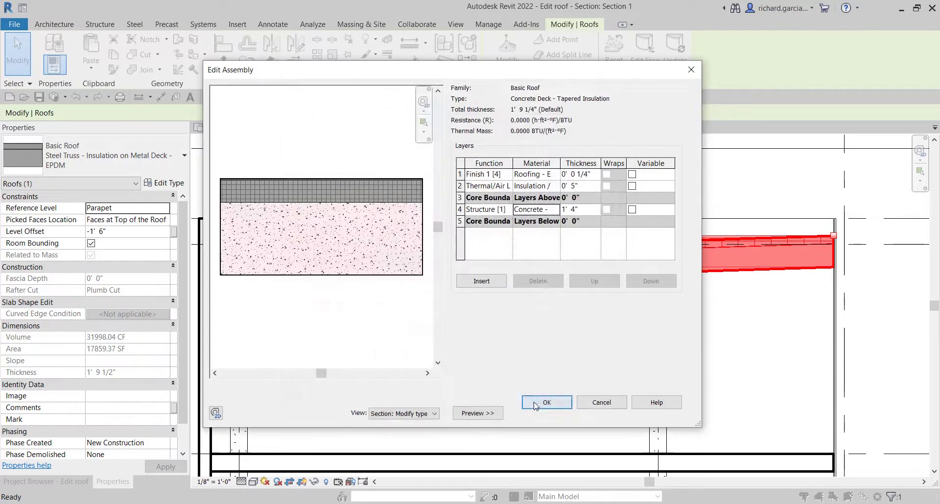
{"action": "left_click", "coordinate": [336, 245]}
{"action": "left_click_drag", "start_coordinate": [512, 164], "coordinate": [540, 163]}
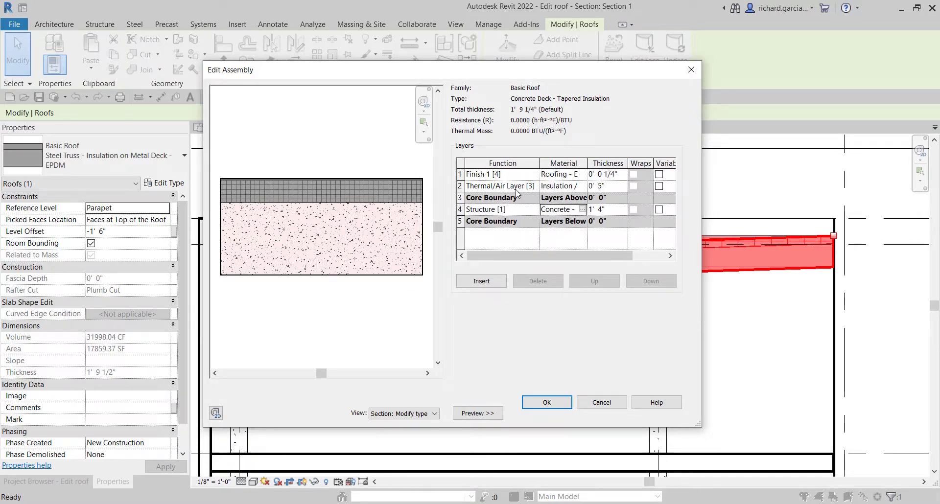
Make the insulation layer of the Concrete Deck - Tapered Insulation roof type variable in thickness.
{"action": "left_click", "coordinate": [659, 186]}
{"action": "left_click", "coordinate": [585, 187]}
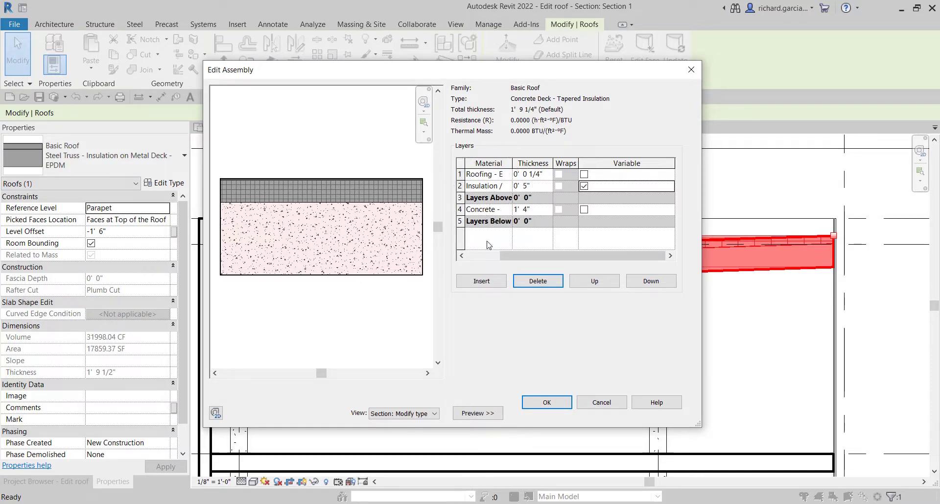
Look through the materials available for the insulation layer by searching for "thermal", keeping the assigned material.
{"action": "left_click", "coordinate": [505, 191]}
{"action": "left_click", "coordinate": [509, 192]}
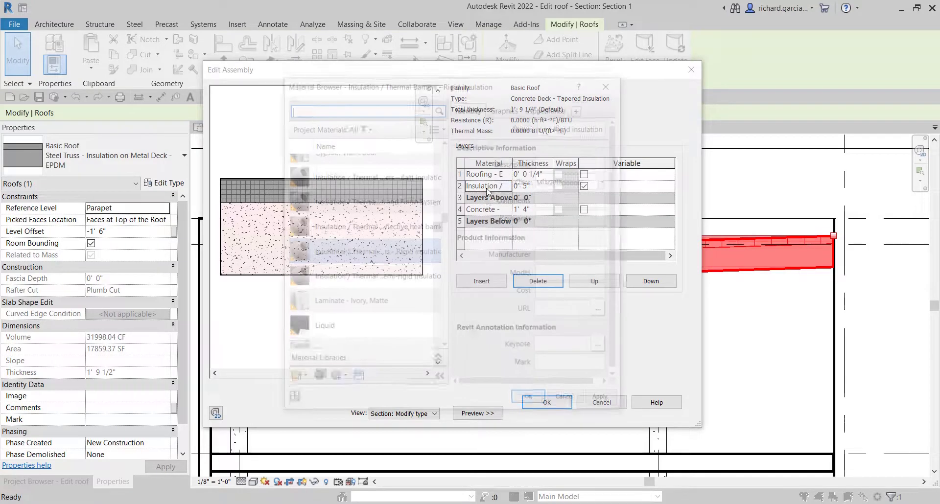
{"action": "left_click", "coordinate": [611, 82]}
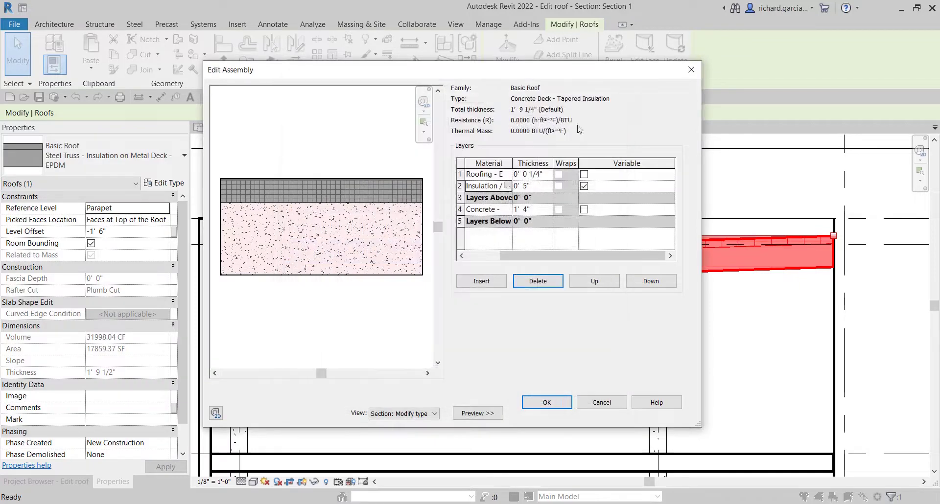
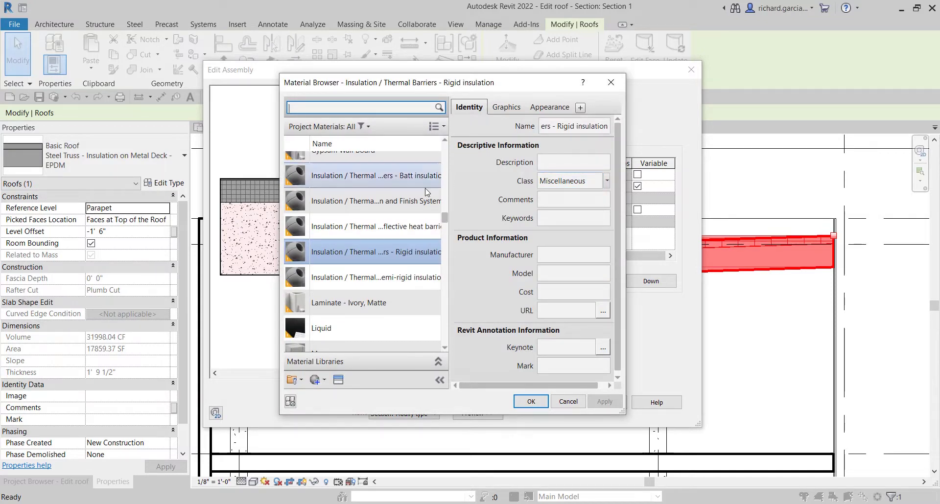
{"action": "scroll", "coordinate": [420, 197], "scroll_direction": "up", "scroll_amount": 1}
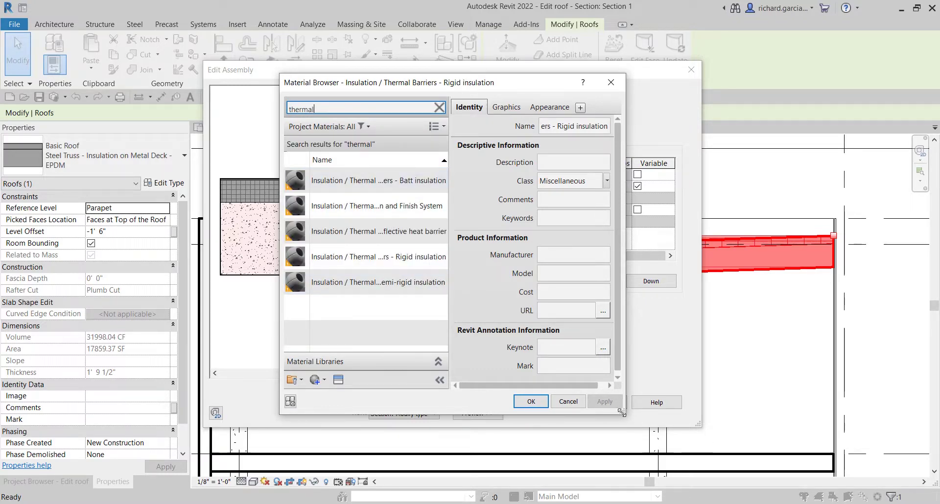
{"action": "left_click_drag", "start_coordinate": [622, 413], "coordinate": [893, 441]}
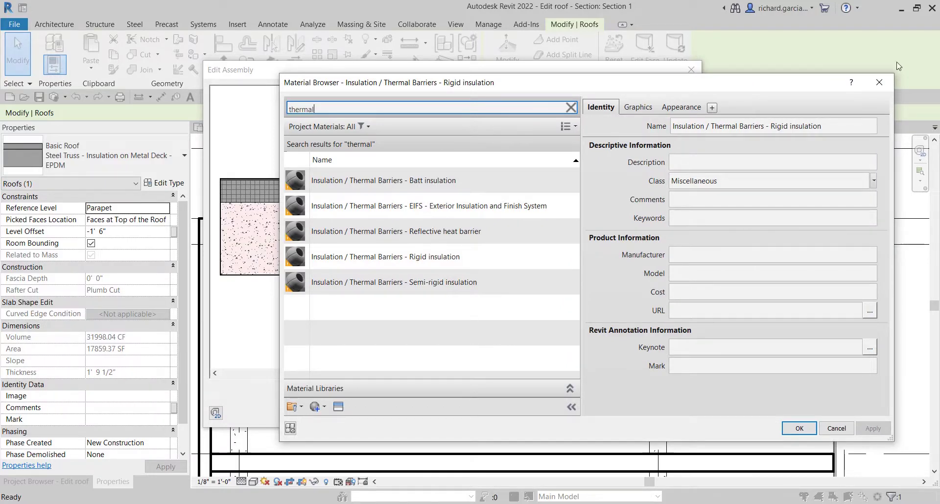
{"action": "left_click", "coordinate": [879, 83]}
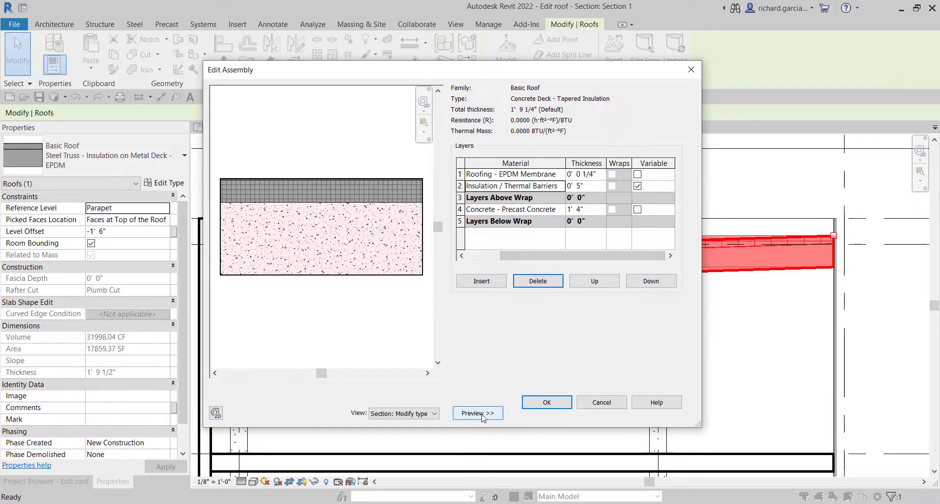
Accept the edited layer structure and apply the Concrete Deck - Tapered Insulation type to the selected roof.
{"action": "left_click", "coordinate": [544, 403]}
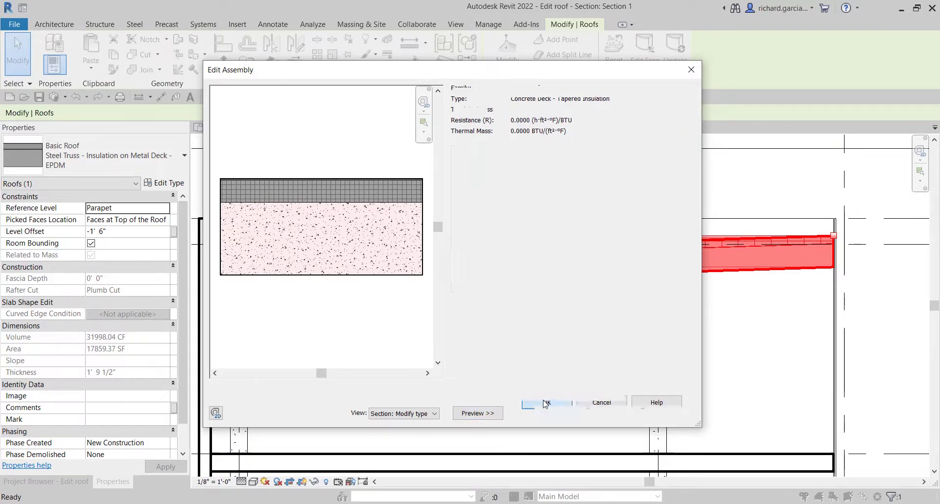
{"action": "left_click", "coordinate": [552, 413]}
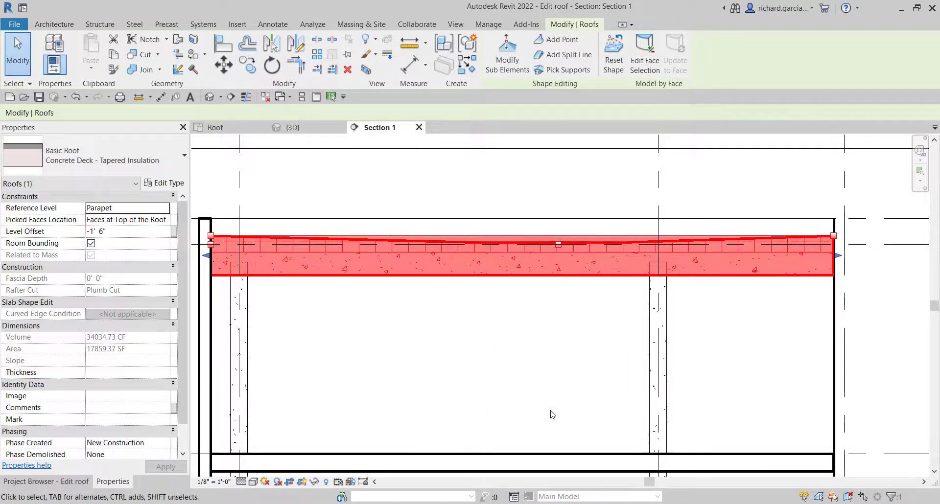
{"action": "left_click", "coordinate": [384, 320]}
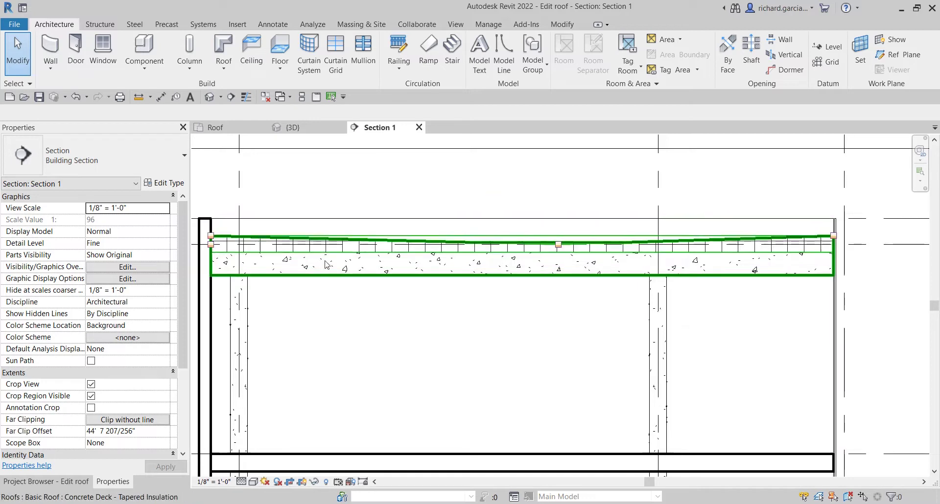
Turn off the insulation layer's variable thickness in the roof's type and apply the change with the section in view.
{"action": "left_click", "coordinate": [328, 276]}
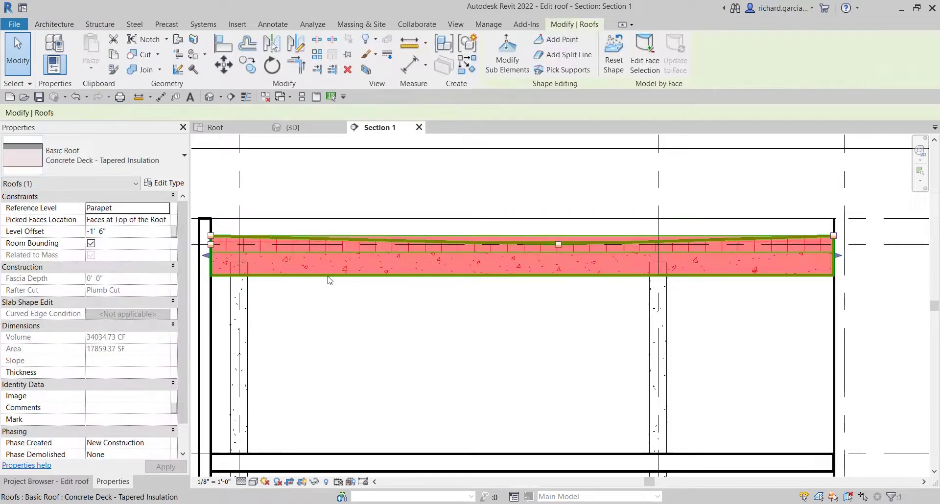
{"action": "left_click", "coordinate": [329, 277]}
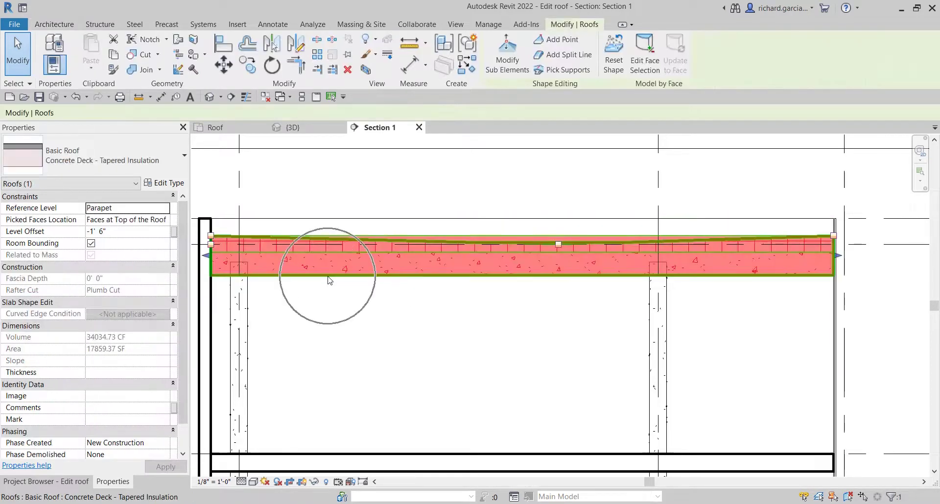
{"action": "left_click", "coordinate": [163, 184]}
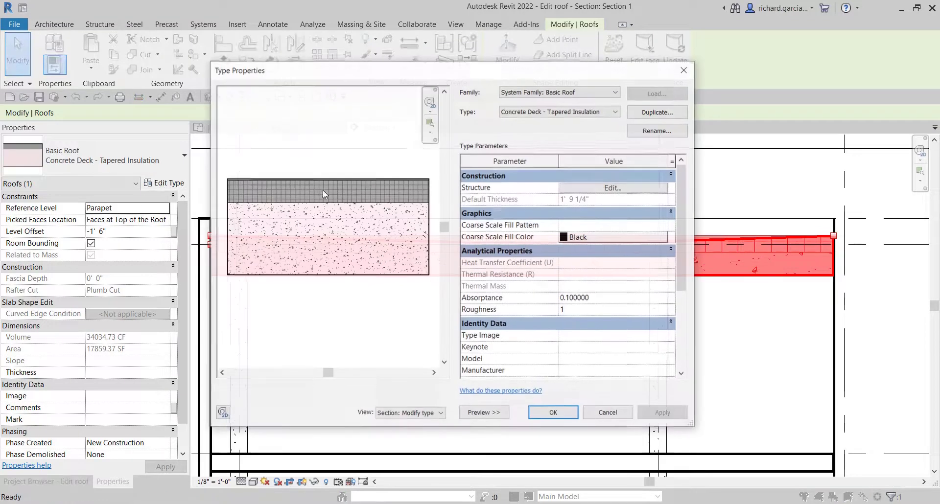
{"action": "left_click", "coordinate": [583, 189]}
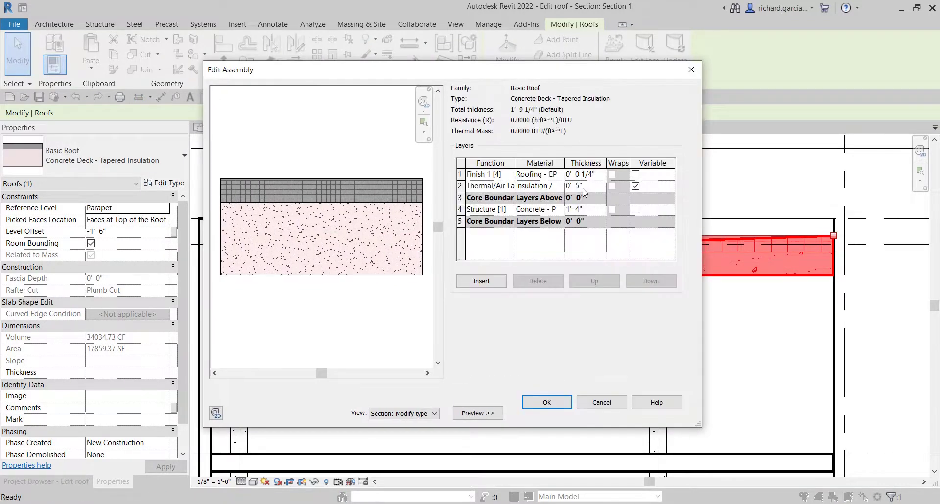
{"action": "left_click_drag", "start_coordinate": [575, 77], "coordinate": [433, 128]}
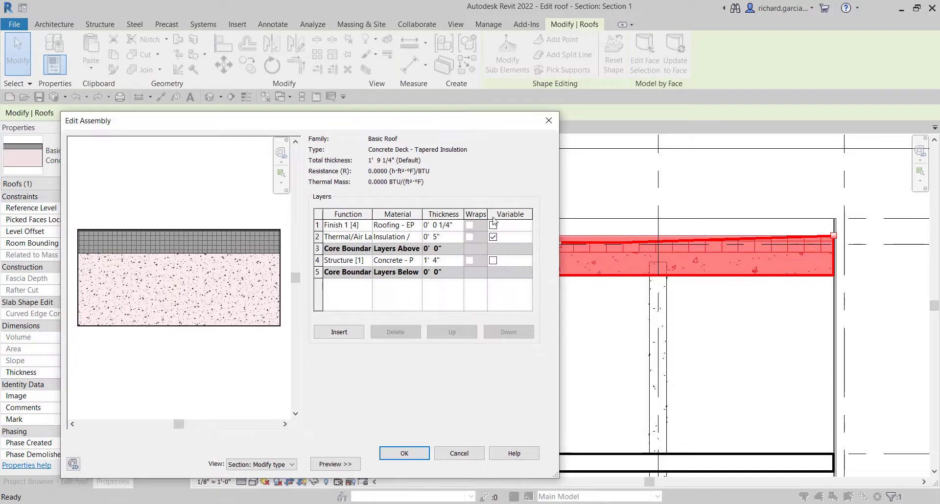
{"action": "left_click", "coordinate": [493, 238]}
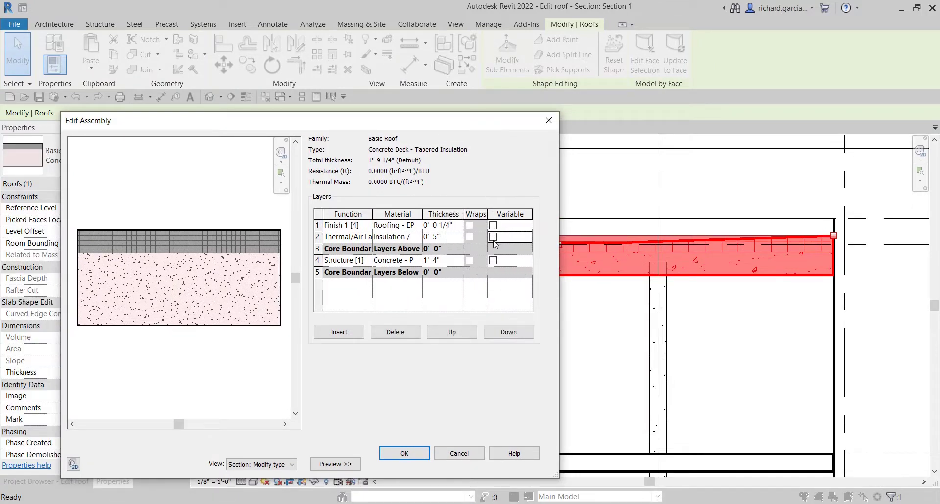
{"action": "left_click", "coordinate": [415, 454]}
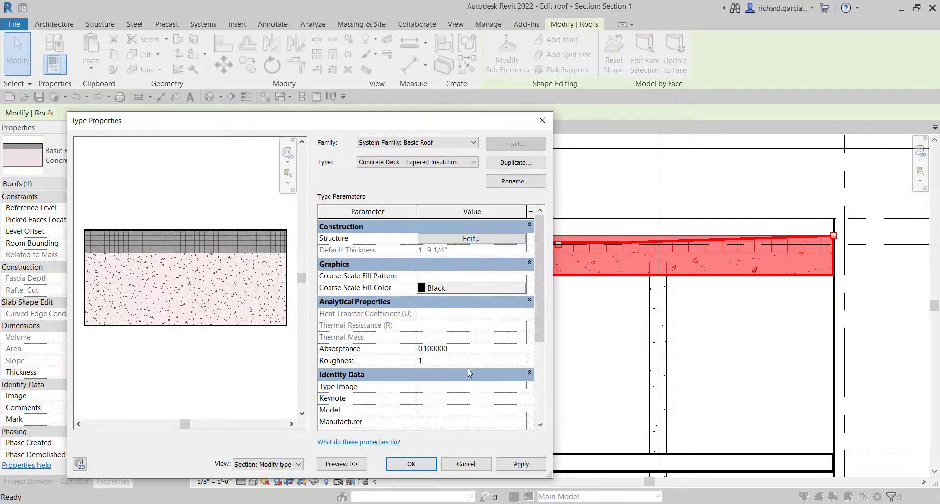
{"action": "left_click_drag", "start_coordinate": [454, 121], "coordinate": [183, 108]}
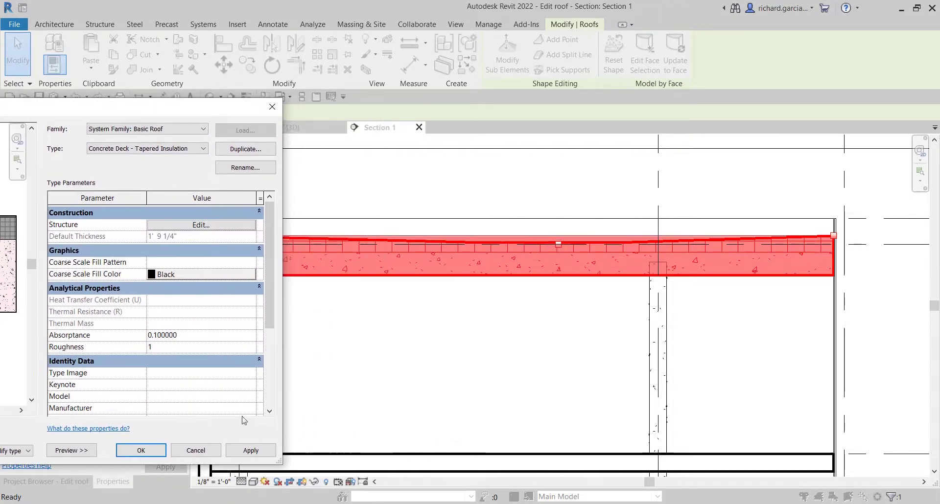
{"action": "left_click", "coordinate": [253, 451]}
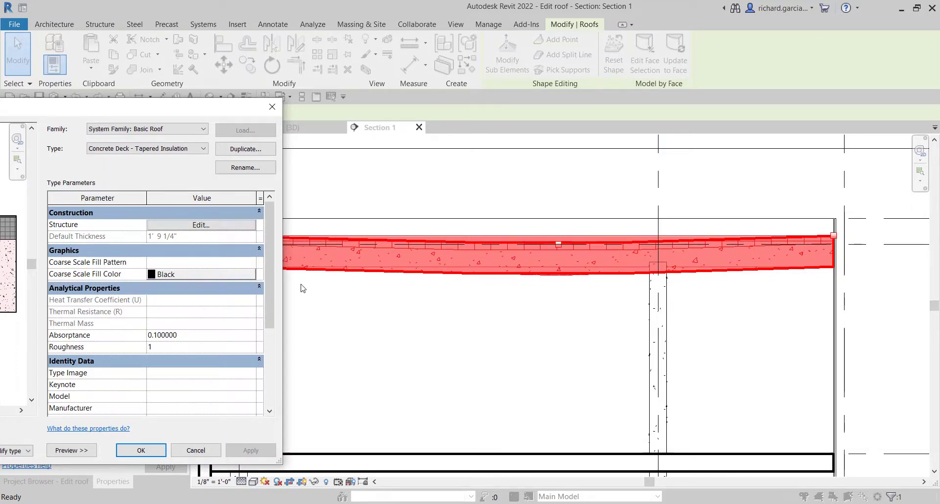
Make the insulation layer variable in thickness again, apply the change to the roof and finish editing the type.
{"action": "left_click", "coordinate": [200, 226]}
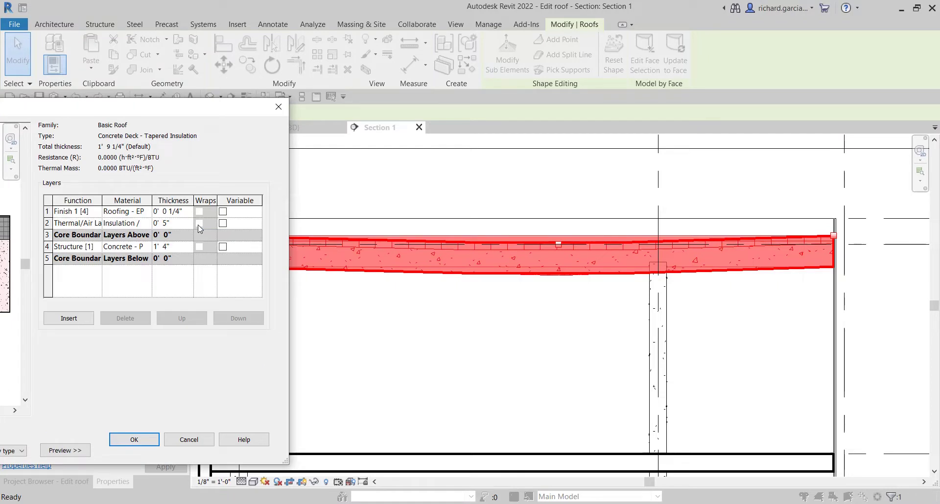
{"action": "left_click", "coordinate": [222, 223]}
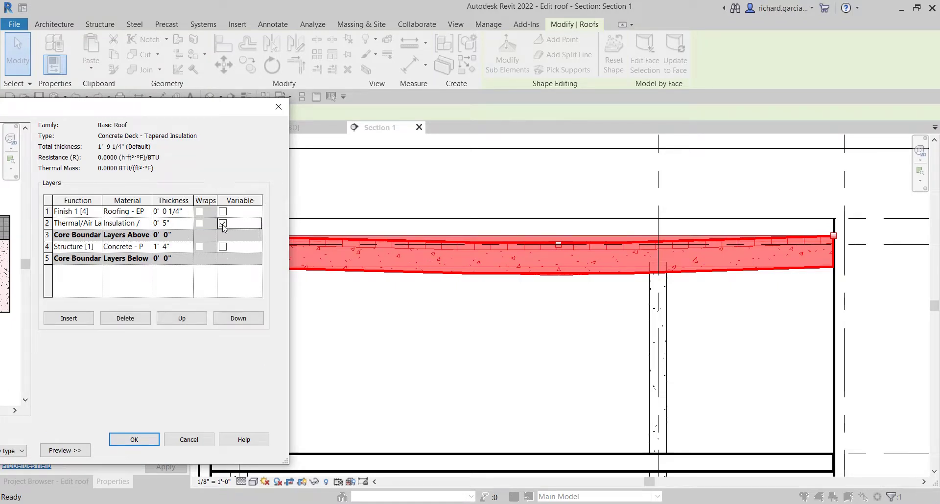
{"action": "left_click", "coordinate": [145, 441]}
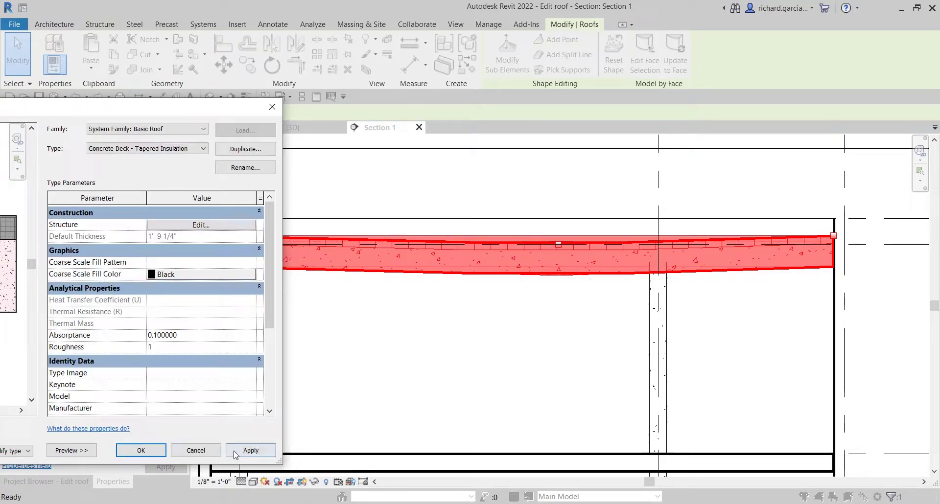
{"action": "left_click", "coordinate": [245, 451]}
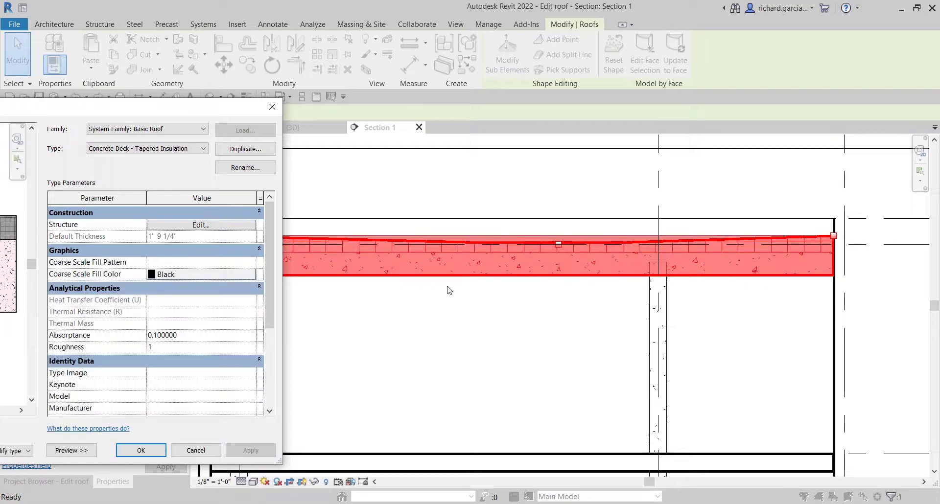
{"action": "left_click", "coordinate": [141, 450]}
Switch to the 3D view and tile it alongside the Roof plan and Section 1.
{"action": "scroll", "coordinate": [523, 311], "scroll_direction": "down", "scroll_amount": 1}
{"action": "scroll", "coordinate": [524, 312], "scroll_direction": "down", "scroll_amount": 1}
{"action": "left_click", "coordinate": [259, 155]}
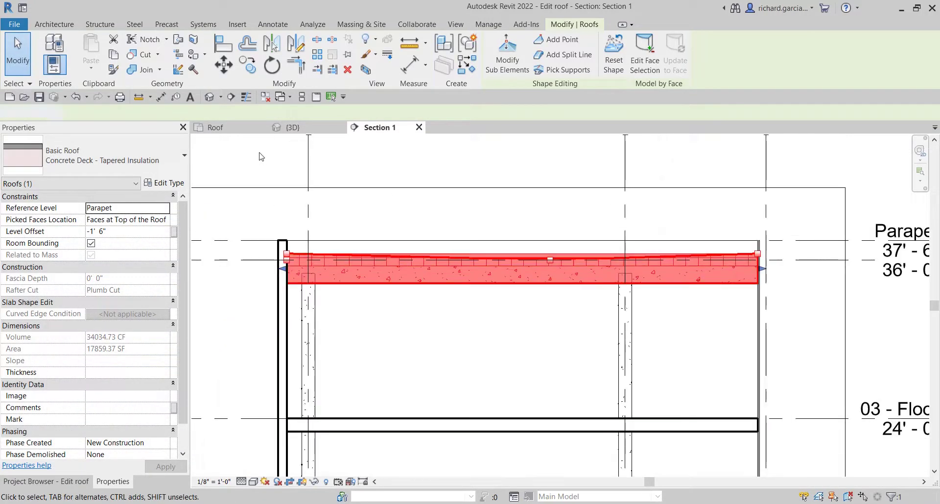
{"action": "left_click", "coordinate": [293, 128]}
{"action": "left_click", "coordinate": [499, 268]}
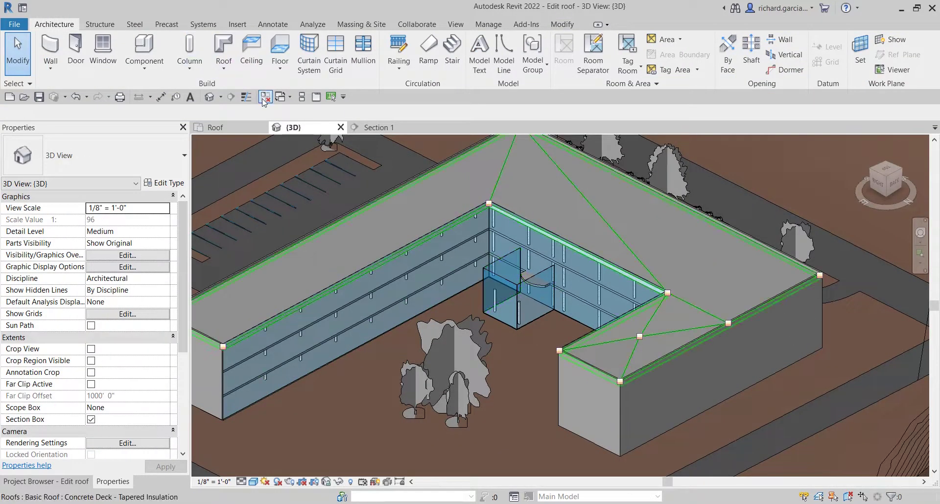
{"action": "left_click", "coordinate": [300, 98]}
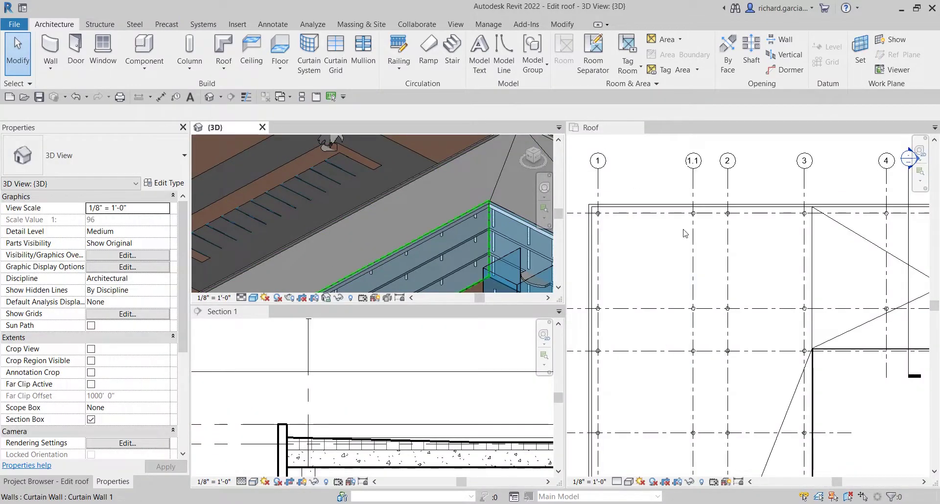
Break the Section 1 line in the Roof plan and shorten its two segments so both end outside the roof wing.
{"action": "scroll", "coordinate": [684, 234], "scroll_direction": "down", "scroll_amount": 3}
{"action": "left_click", "coordinate": [739, 242]}
{"action": "scroll", "coordinate": [729, 250], "scroll_direction": "up", "scroll_amount": 3}
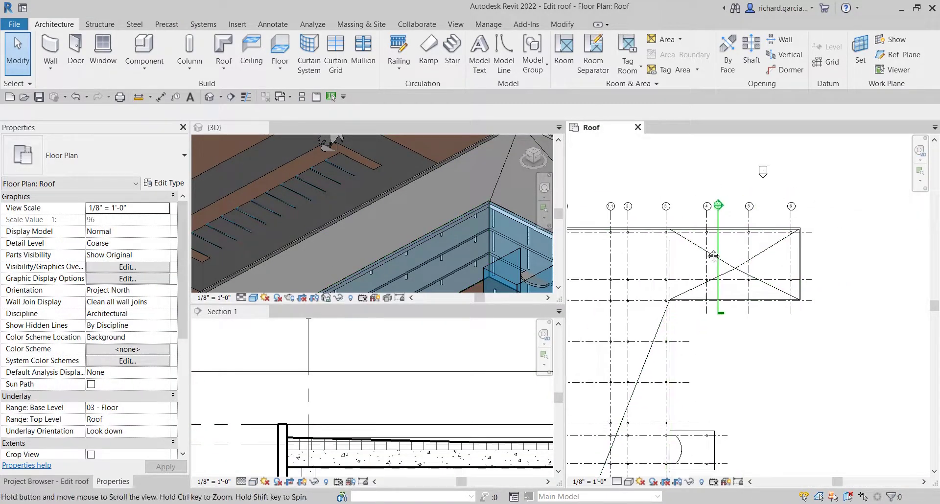
{"action": "middle_click_drag", "start_coordinate": [651, 260], "coordinate": [720, 260]}
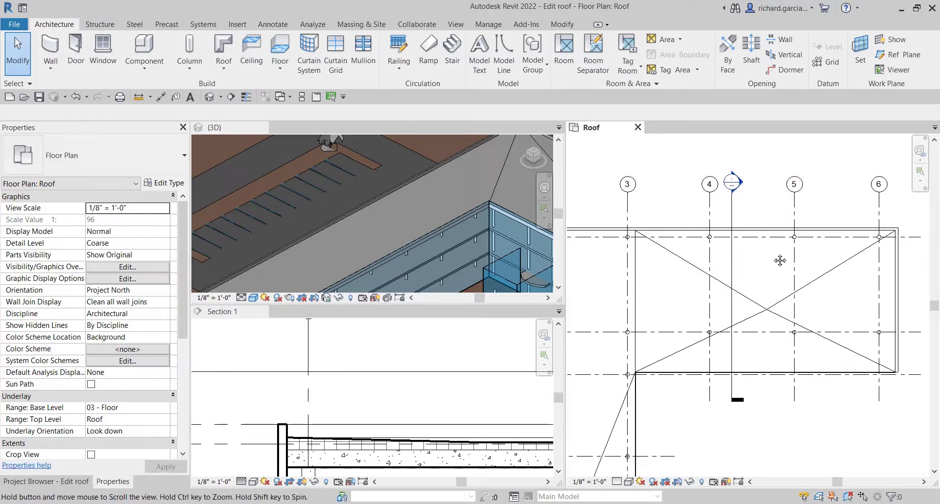
{"action": "left_click", "coordinate": [729, 260]}
{"action": "left_click", "coordinate": [729, 261]}
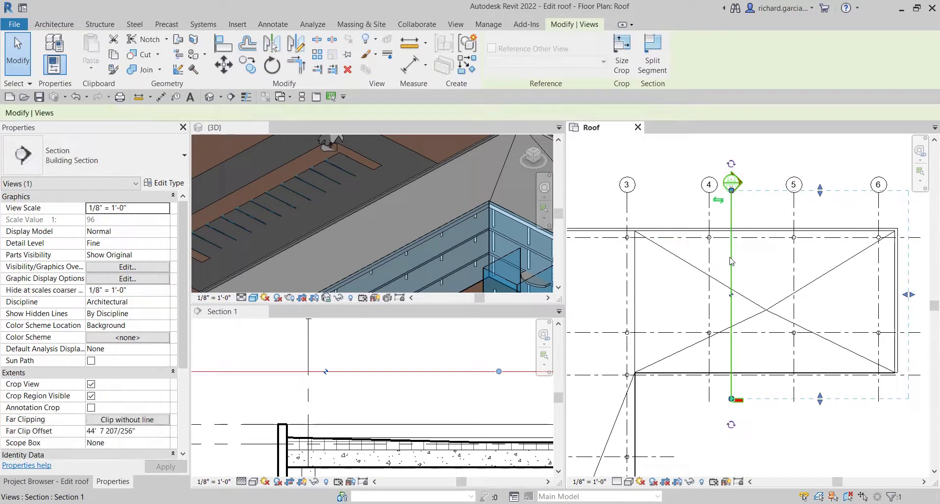
{"action": "left_click", "coordinate": [731, 296]}
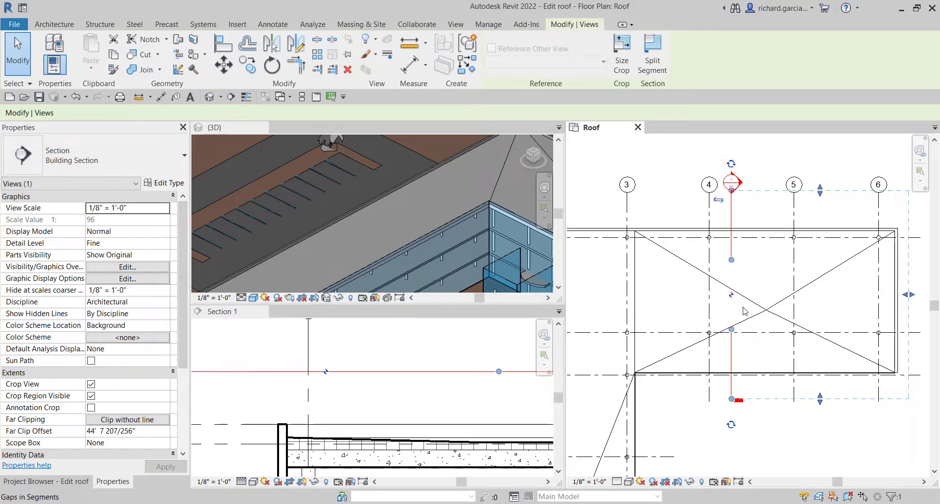
{"action": "left_click_drag", "start_coordinate": [731, 260], "coordinate": [734, 213]}
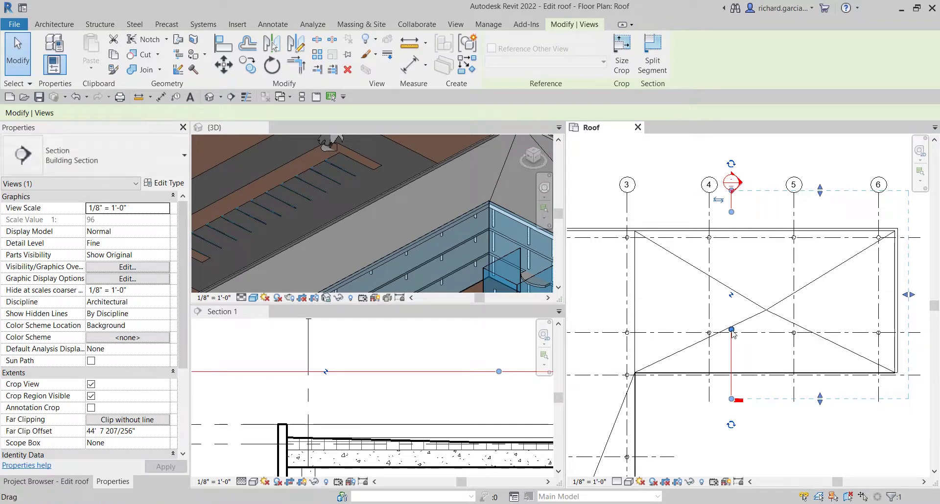
{"action": "left_click_drag", "start_coordinate": [734, 366], "coordinate": [732, 387]}
{"action": "left_click", "coordinate": [803, 448]}
Examine the roof wing with the crossing drainage lines in the Roof plan, the 3D view and Section 1.
{"action": "scroll", "coordinate": [748, 415], "scroll_direction": "down", "scroll_amount": 1}
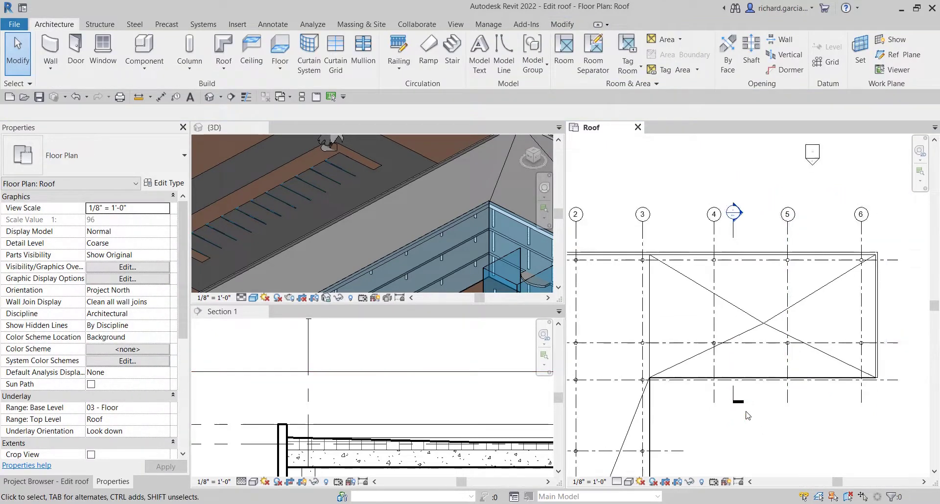
{"action": "scroll", "coordinate": [747, 415], "scroll_direction": "up", "scroll_amount": 1}
{"action": "mouse_move", "coordinate": [747, 415]}
{"action": "middle_mouse_down"}
{"action": "mouse_move", "coordinate": [707, 359]}
{"action": "mouse_move", "coordinate": [672, 351]}
{"action": "middle_mouse_up"}
{"action": "middle_click_drag", "start_coordinate": [738, 303], "coordinate": [776, 325]}
{"action": "scroll", "coordinate": [365, 221], "scroll_direction": "down", "scroll_amount": 2}
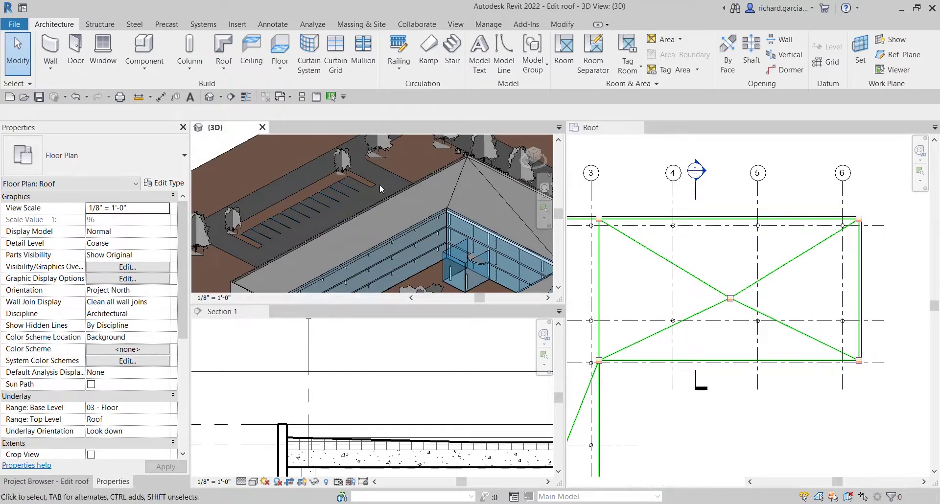
{"action": "scroll", "coordinate": [473, 245], "scroll_direction": "up", "scroll_amount": 5}
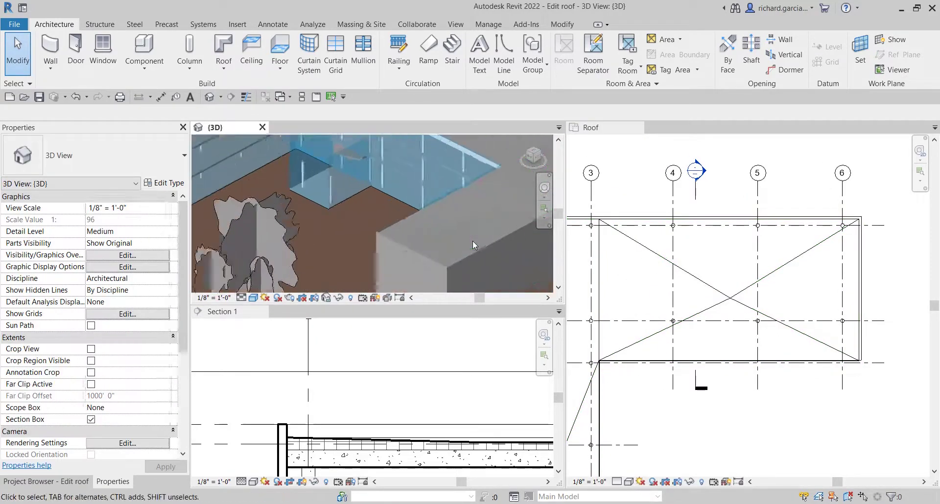
{"action": "scroll", "coordinate": [441, 252], "scroll_direction": "down", "scroll_amount": 2}
{"action": "scroll", "coordinate": [392, 260], "scroll_direction": "up", "scroll_amount": 3}
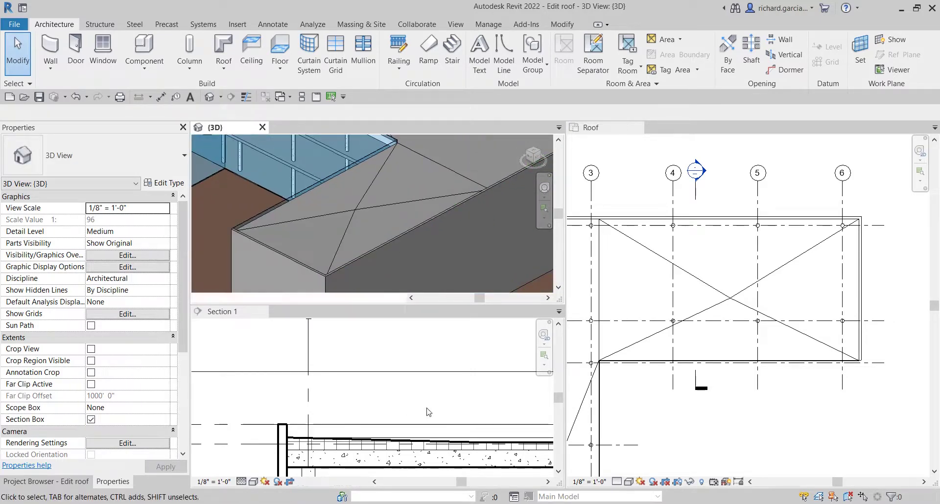
{"action": "scroll", "coordinate": [424, 401], "scroll_direction": "down", "scroll_amount": 2}
{"action": "middle_click_drag", "start_coordinate": [421, 397], "coordinate": [369, 359]}
{"action": "left_click", "coordinate": [409, 384]}
{"action": "scroll", "coordinate": [451, 387], "scroll_direction": "down", "scroll_amount": 1}
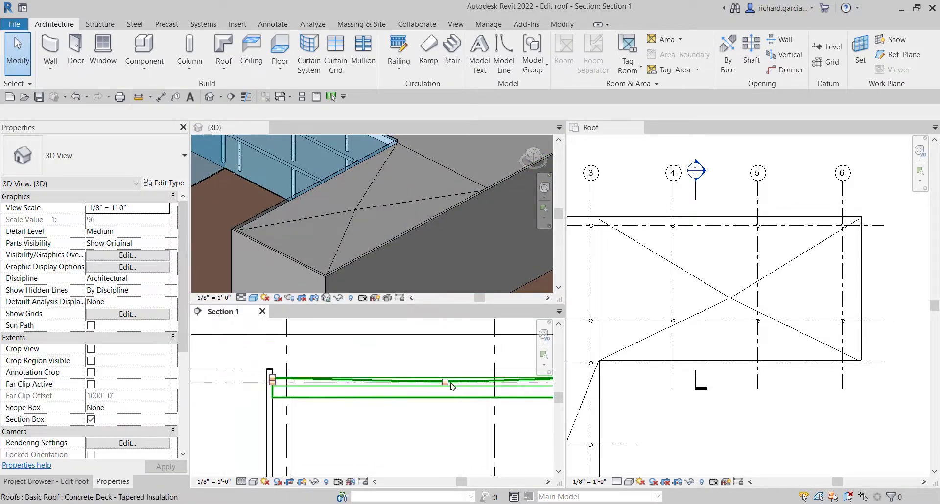
{"action": "scroll", "coordinate": [441, 382], "scroll_direction": "down", "scroll_amount": 3}
{"action": "left_click", "coordinate": [367, 338]}
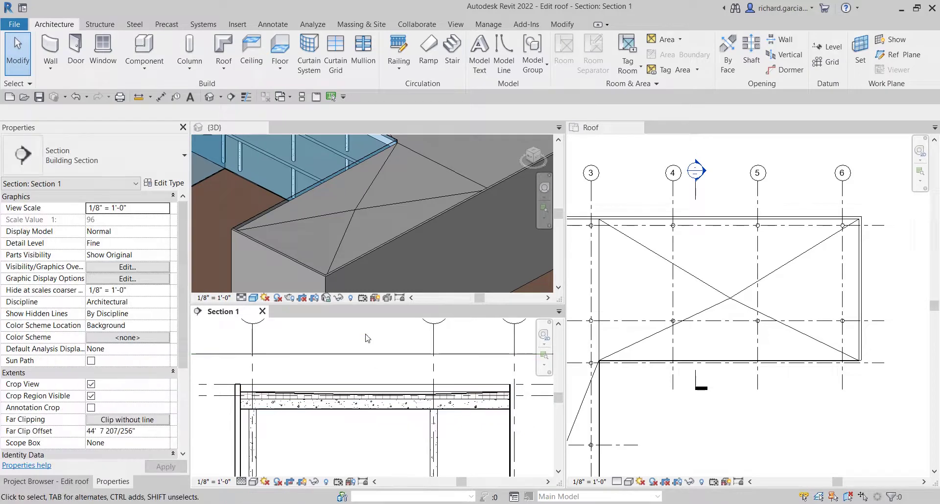
{"action": "scroll", "coordinate": [368, 343], "scroll_direction": "up", "scroll_amount": 1}
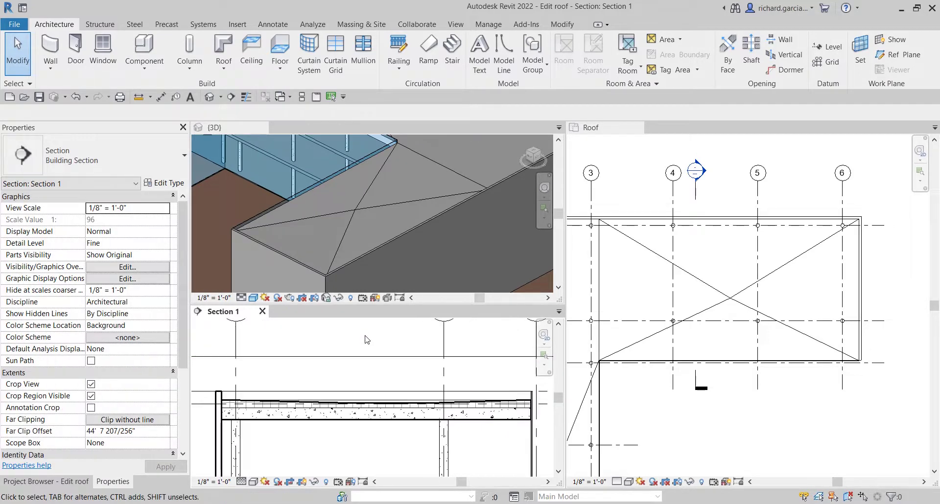